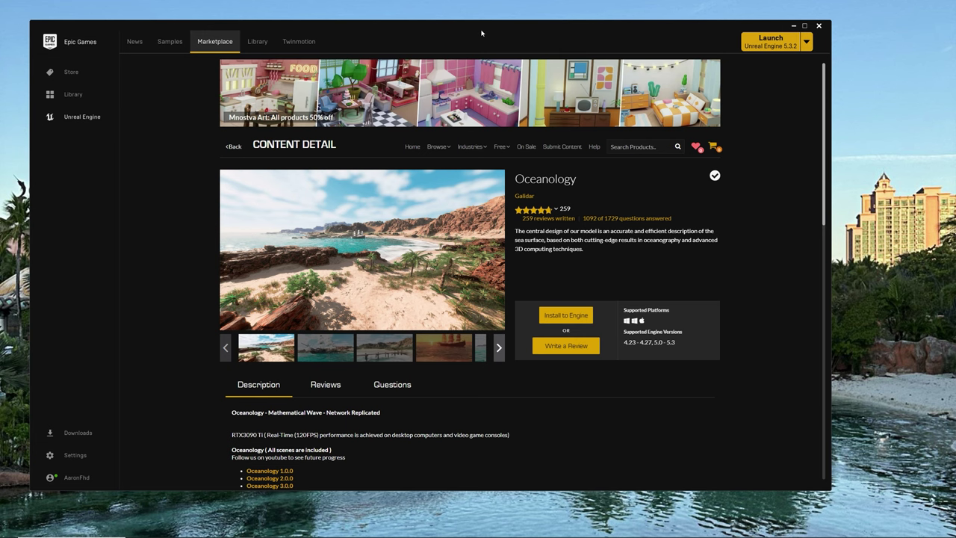
Scroll through the launcher page and nudge the launcher window into position
{"action": "scroll", "coordinate": [506, 306], "scroll_direction": "down", "scroll_amount": 3}
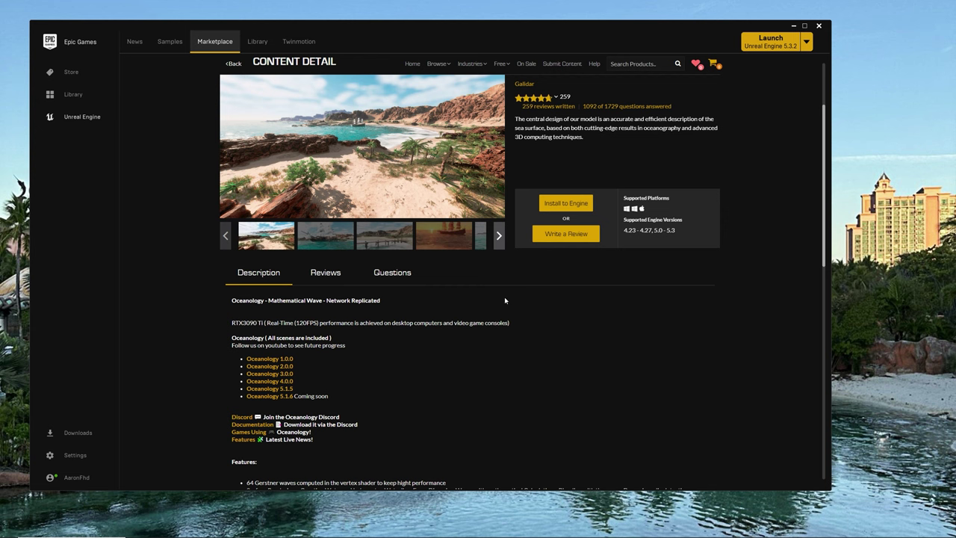
{"action": "scroll", "coordinate": [486, 309], "scroll_direction": "up", "scroll_amount": 2}
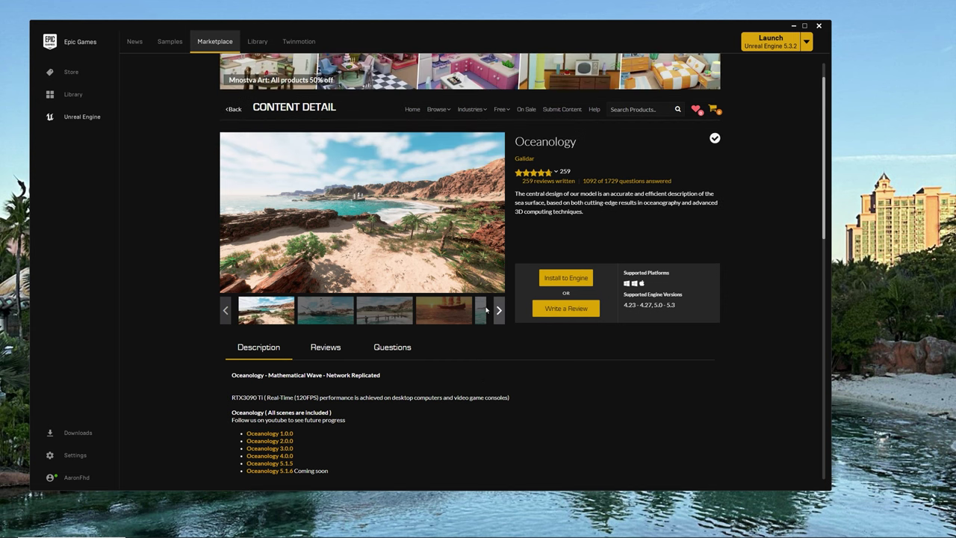
{"action": "scroll", "coordinate": [486, 310], "scroll_direction": "up", "scroll_amount": 1}
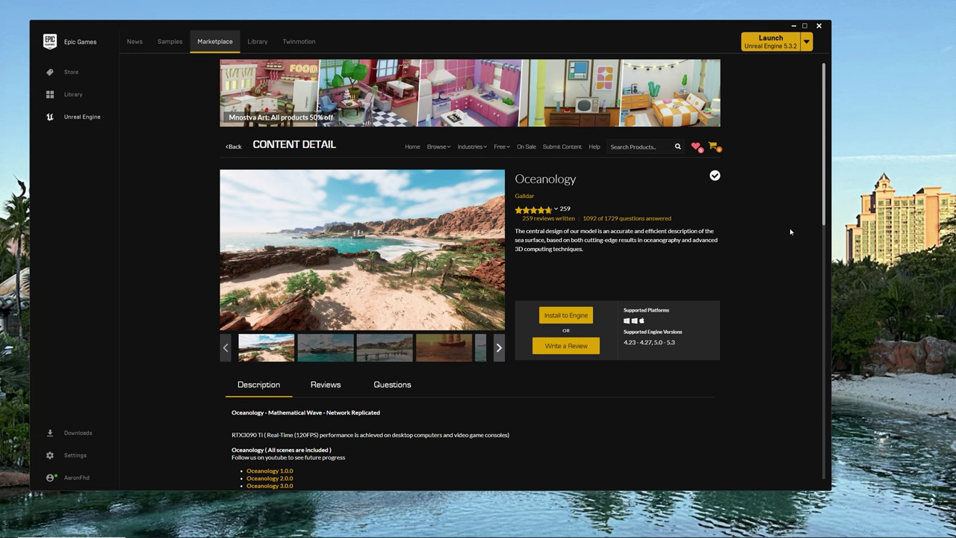
{"action": "left_click_drag", "start_coordinate": [469, 42], "coordinate": [466, 27]}
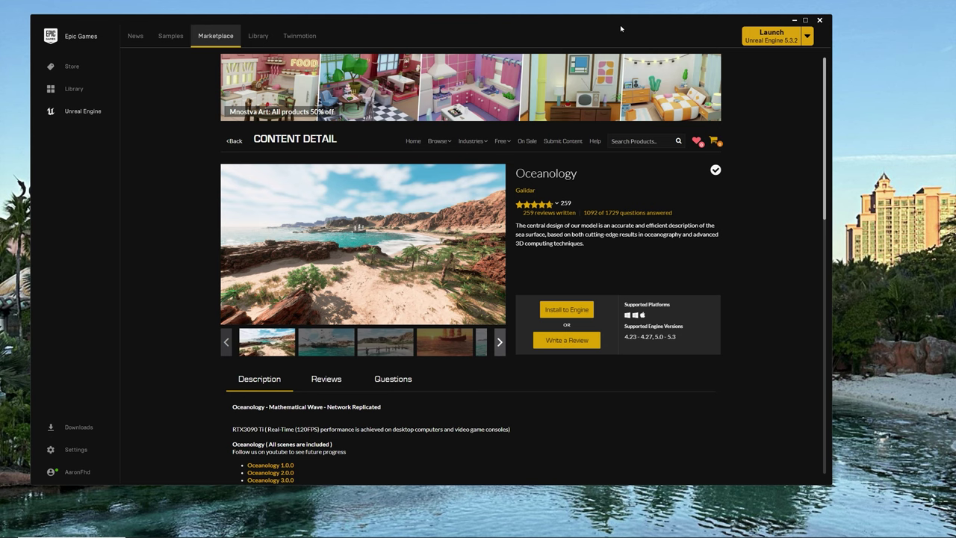
{"action": "left_click_drag", "start_coordinate": [619, 25], "coordinate": [618, 29]}
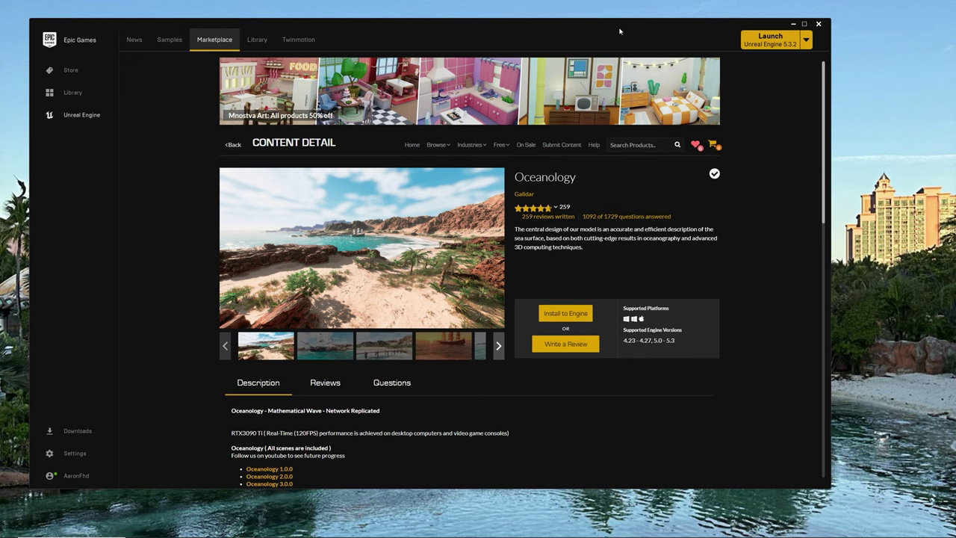
Show the Library with engines 5.1.1, 5.2.1, 5.3.2, then reposition and shrink the window
{"action": "left_click", "coordinate": [257, 41]}
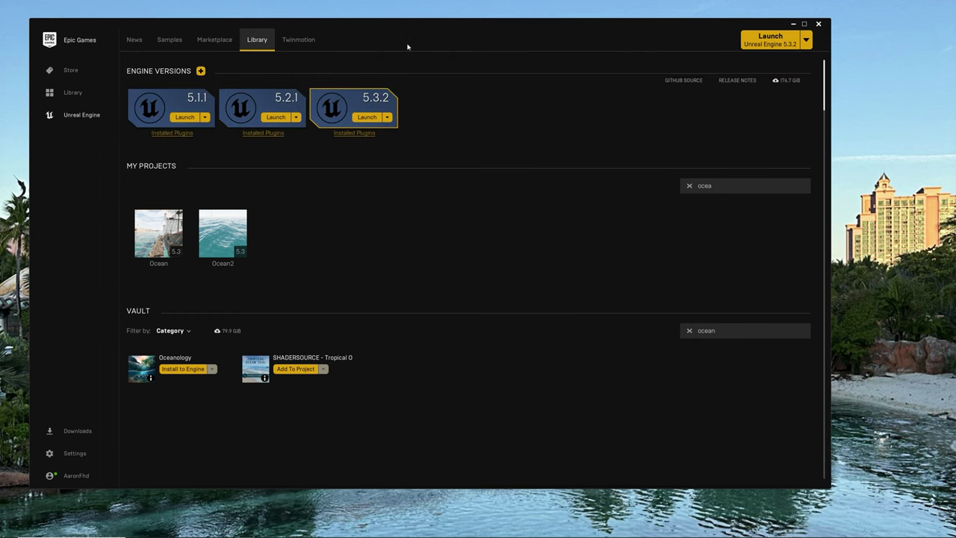
{"action": "mouse_move", "coordinate": [405, 42]}
{"action": "left_mouse_down"}
{"action": "mouse_move", "coordinate": [384, 36]}
{"action": "mouse_move", "coordinate": [418, 38]}
{"action": "left_mouse_up"}
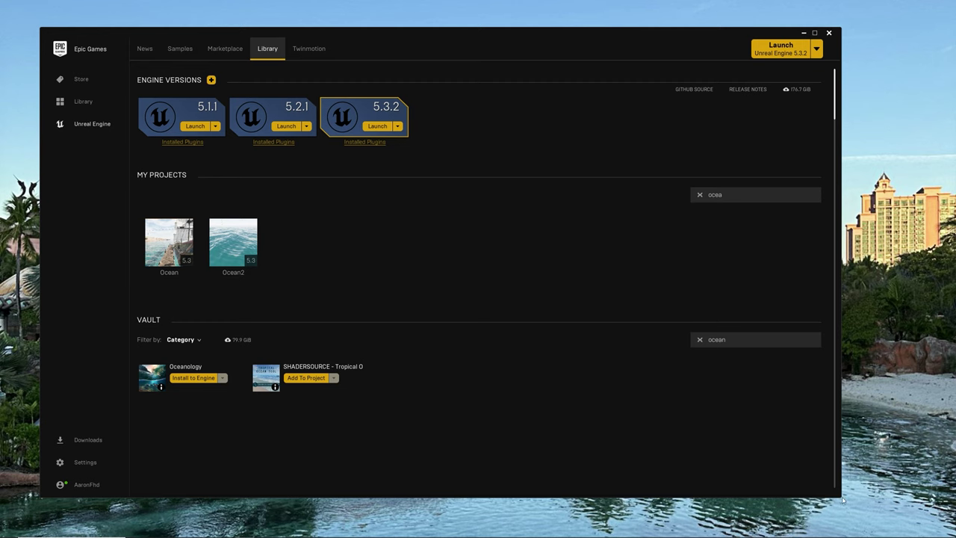
{"action": "left_click_drag", "start_coordinate": [841, 497], "coordinate": [819, 496]}
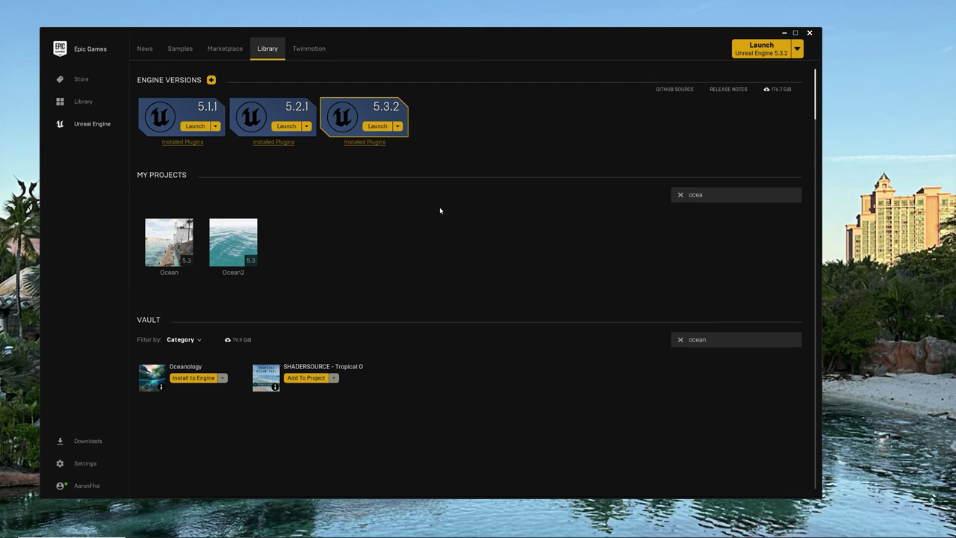
{"action": "left_click", "coordinate": [367, 145]}
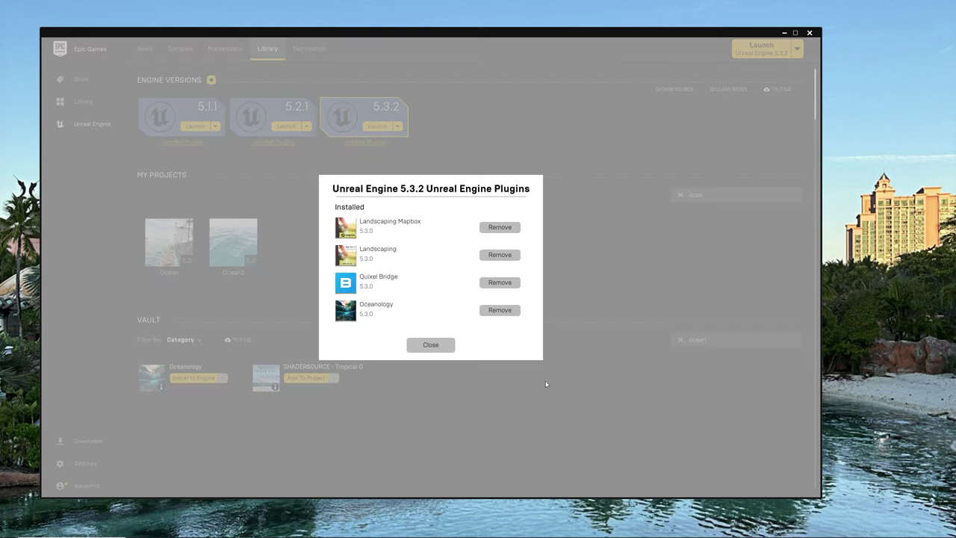
{"action": "left_click", "coordinate": [430, 344]}
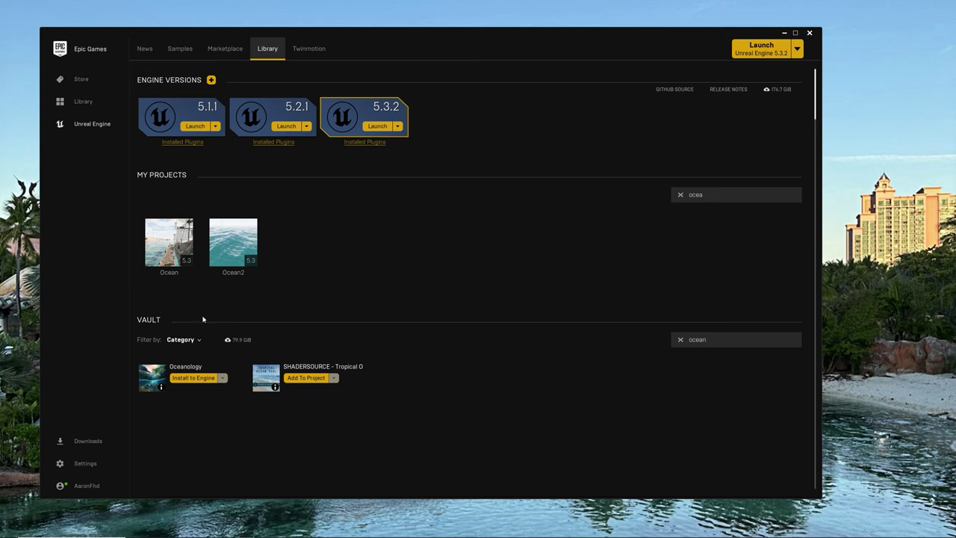
{"action": "left_click", "coordinate": [196, 378]}
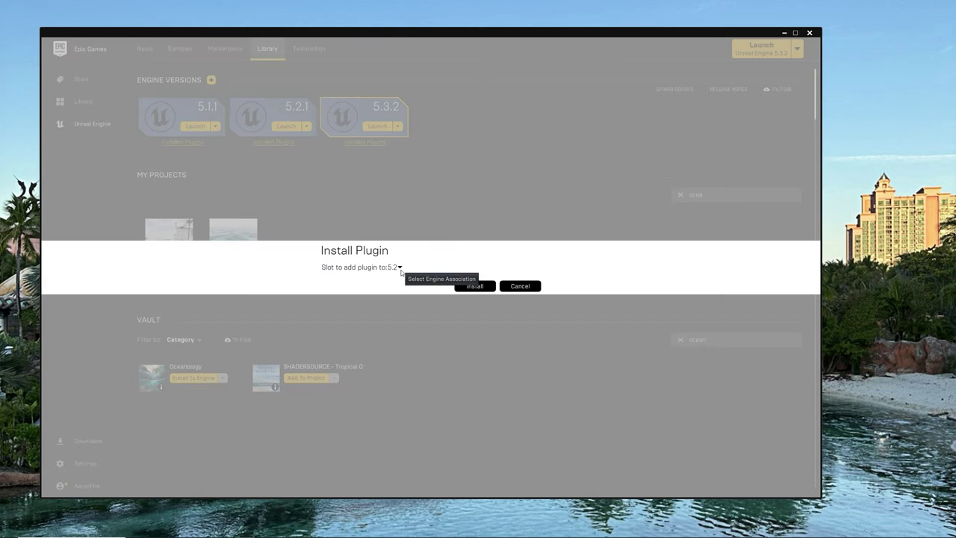
{"action": "left_click", "coordinate": [534, 288]}
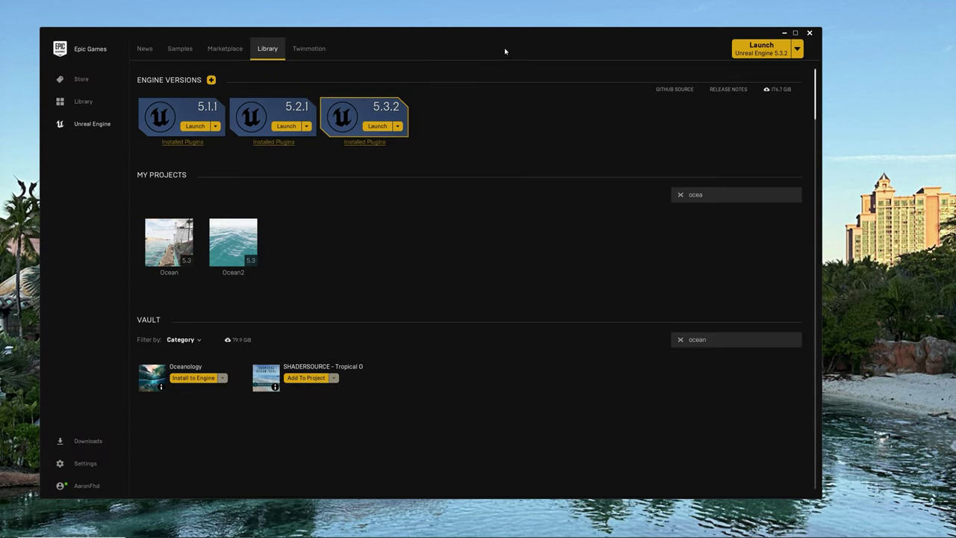
Shift the launcher window right, then back to the left over the Library
{"action": "left_click_drag", "start_coordinate": [506, 51], "coordinate": [519, 46]}
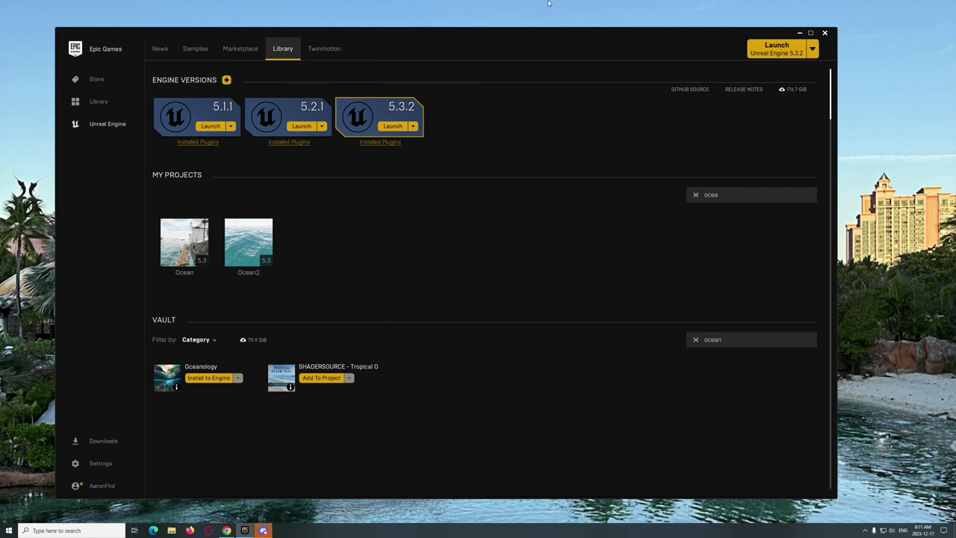
{"action": "left_click_drag", "start_coordinate": [536, 41], "coordinate": [546, 38]}
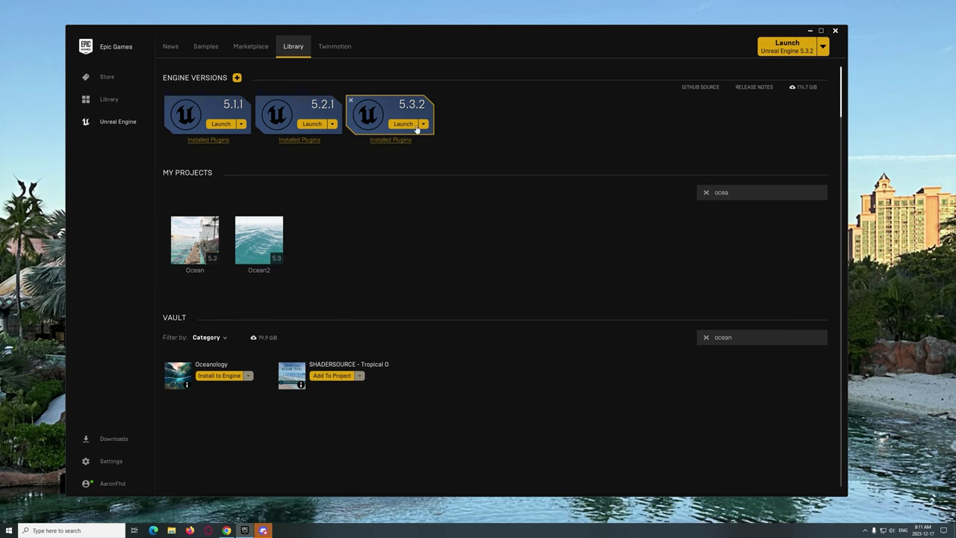
{"action": "left_click_drag", "start_coordinate": [436, 33], "coordinate": [421, 35]}
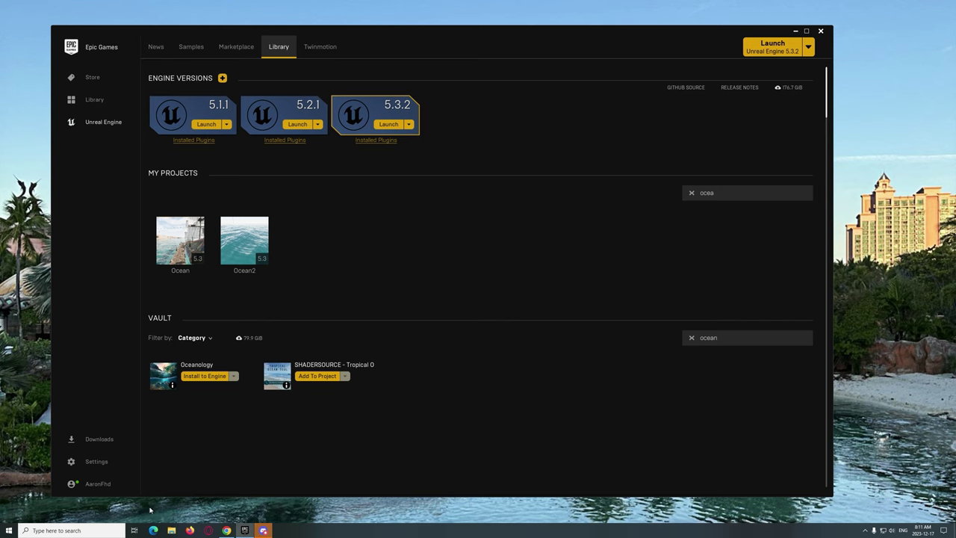
Open the Ocean project's Config folder in File Explorer and bring up DefaultEngine.ini's context menu
{"action": "key", "text": "super+e"}
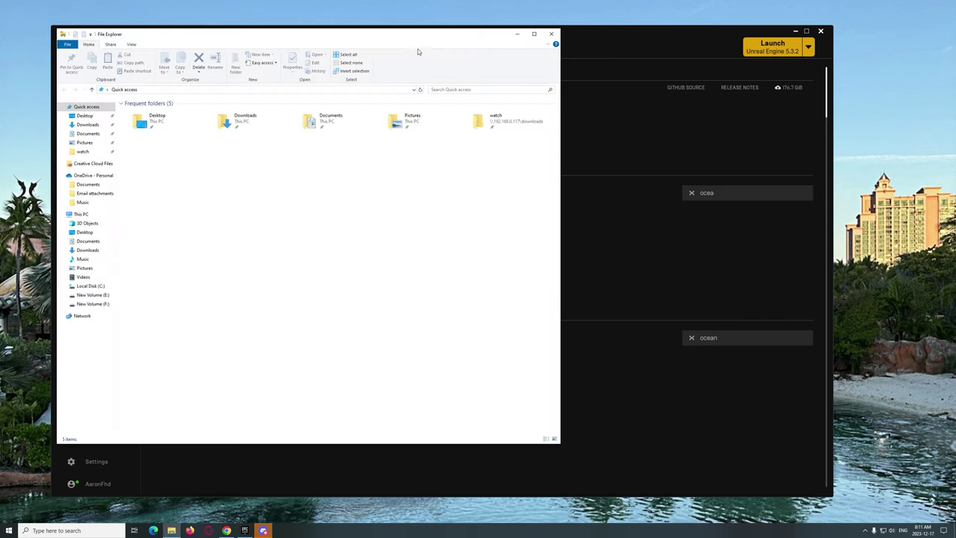
{"action": "key", "text": "alt+Tab"}
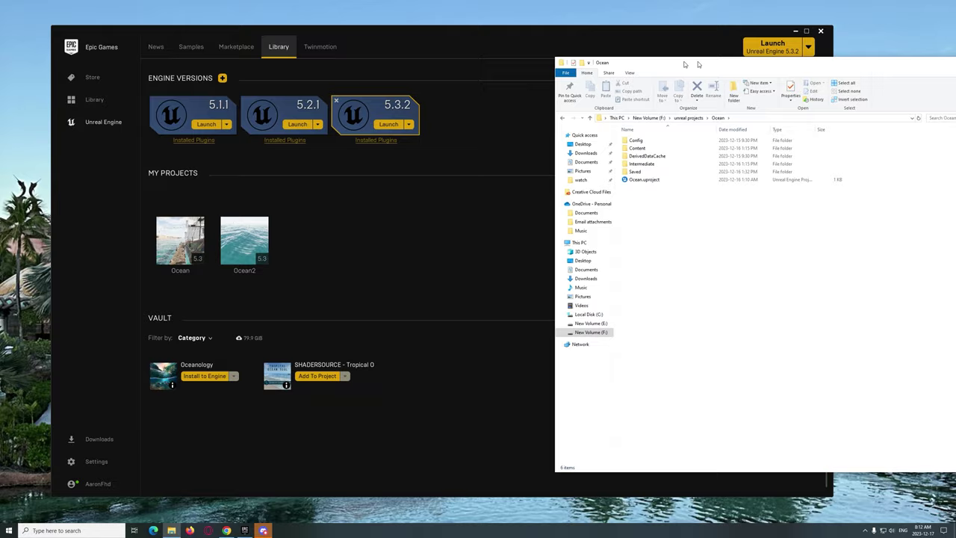
{"action": "left_click_drag", "start_coordinate": [713, 63], "coordinate": [362, 64]}
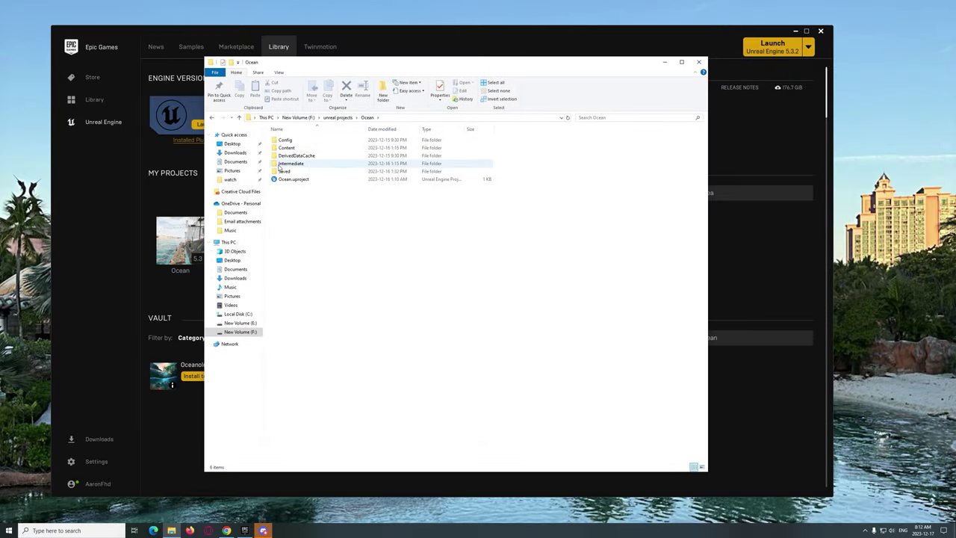
{"action": "double_click", "coordinate": [293, 140]}
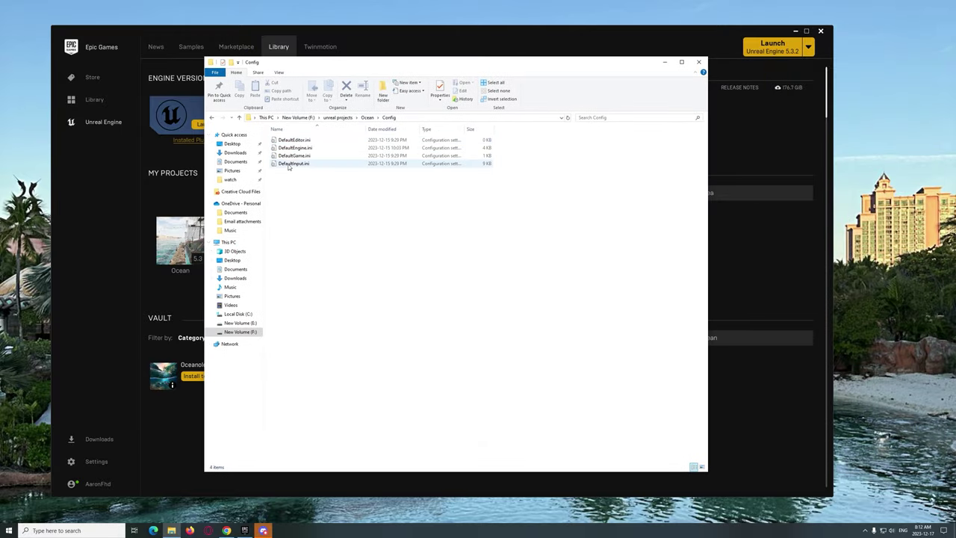
{"action": "left_click", "coordinate": [293, 149]}
{"action": "right_click", "coordinate": [294, 149]}
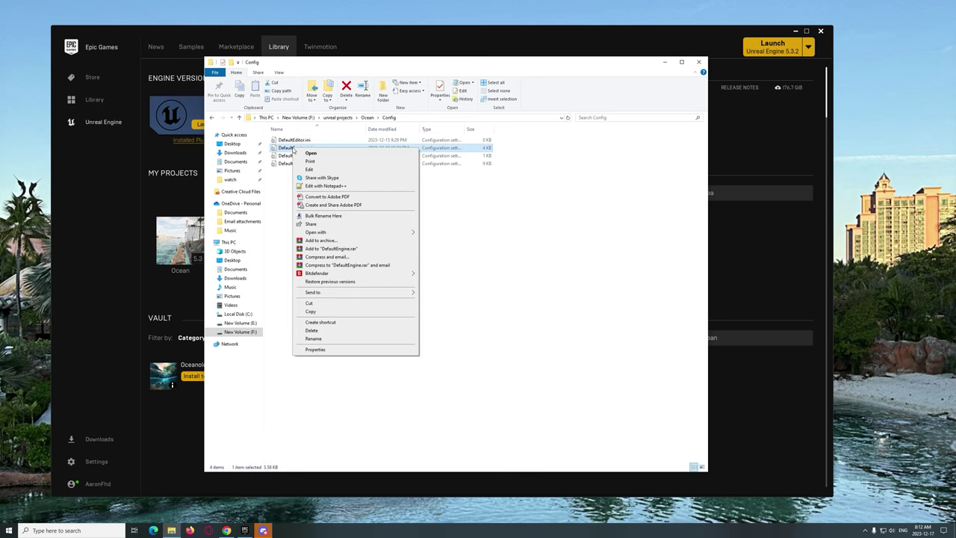
Open DefaultEngine.ini in Notepad++ and move its window to the right
{"action": "left_click", "coordinate": [314, 188]}
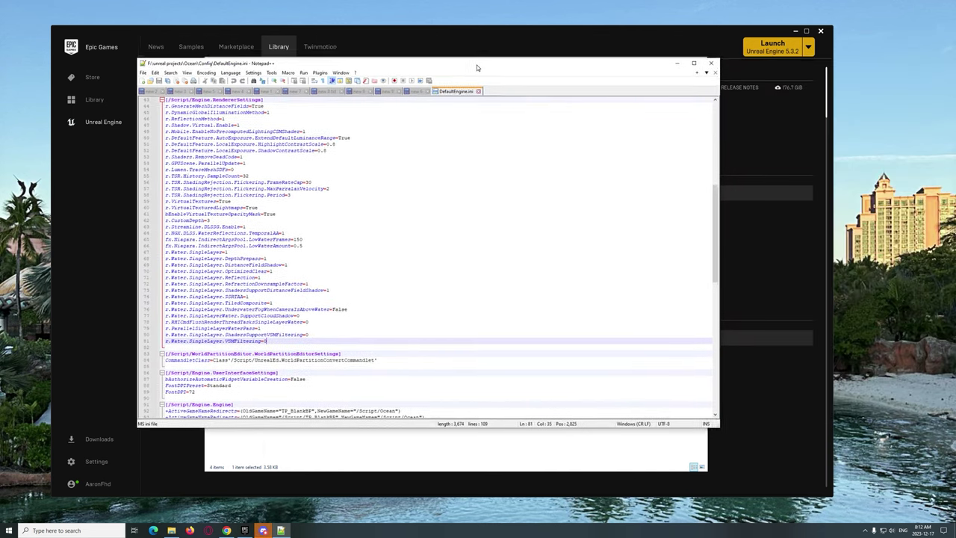
{"action": "scroll", "coordinate": [306, 327], "scroll_direction": "down", "scroll_amount": 7}
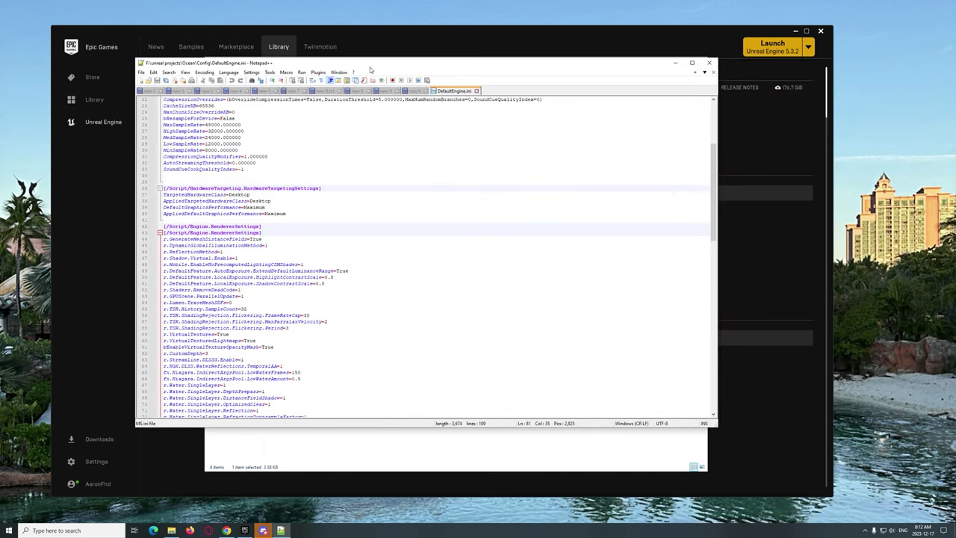
{"action": "left_click_drag", "start_coordinate": [370, 65], "coordinate": [426, 87]}
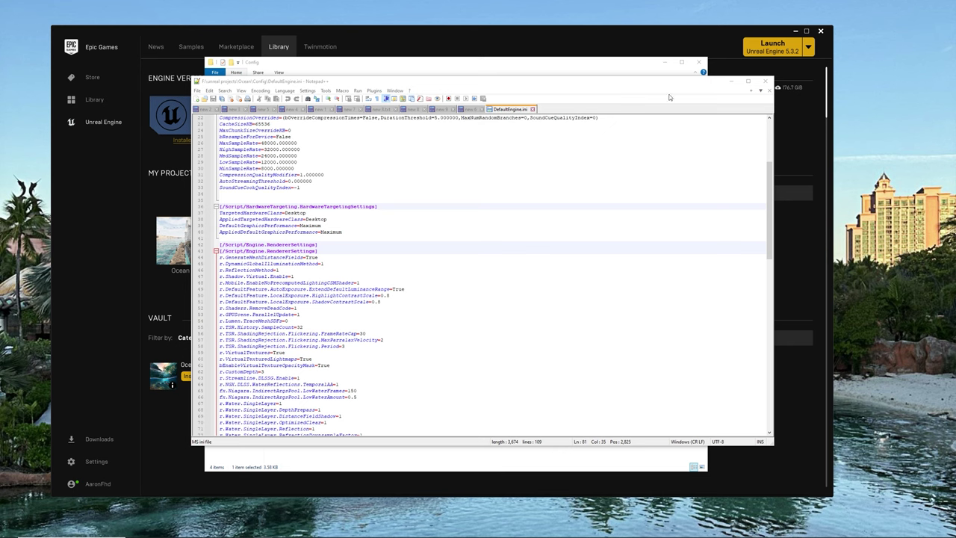
Paste the streaming, virtual texture and DLSS settings after the VSMFiltering line
{"action": "left_click_drag", "start_coordinate": [511, 83], "coordinate": [448, 83]}
{"action": "scroll", "coordinate": [448, 82], "scroll_direction": "up", "scroll_amount": 1}
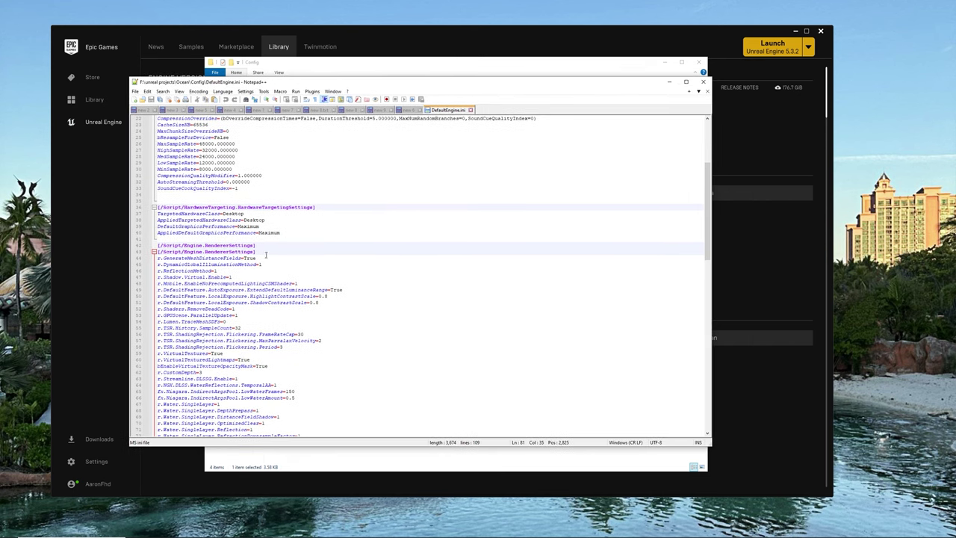
{"action": "left_click", "coordinate": [319, 288]}
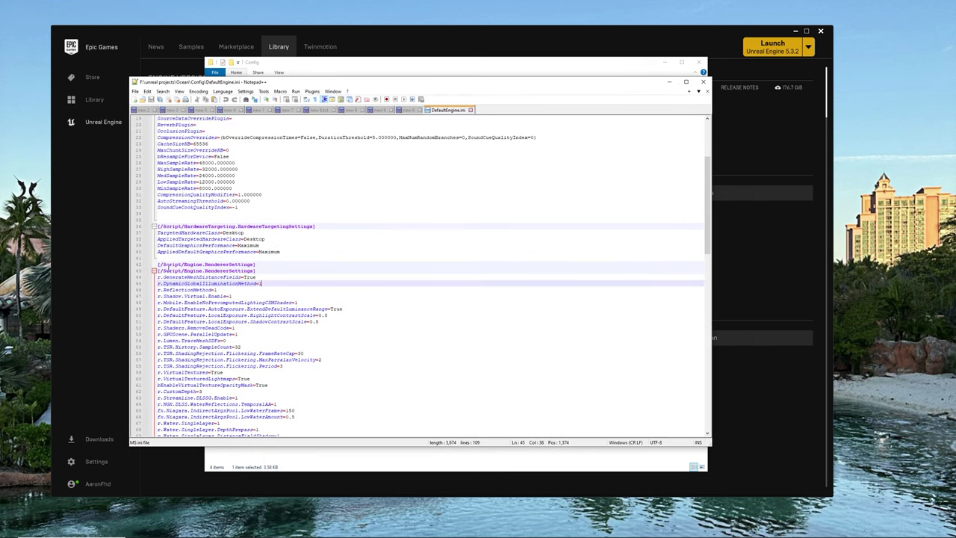
{"action": "left_click_drag", "start_coordinate": [156, 264], "coordinate": [274, 339]}
{"action": "scroll", "coordinate": [319, 329], "scroll_direction": "down", "scroll_amount": 4}
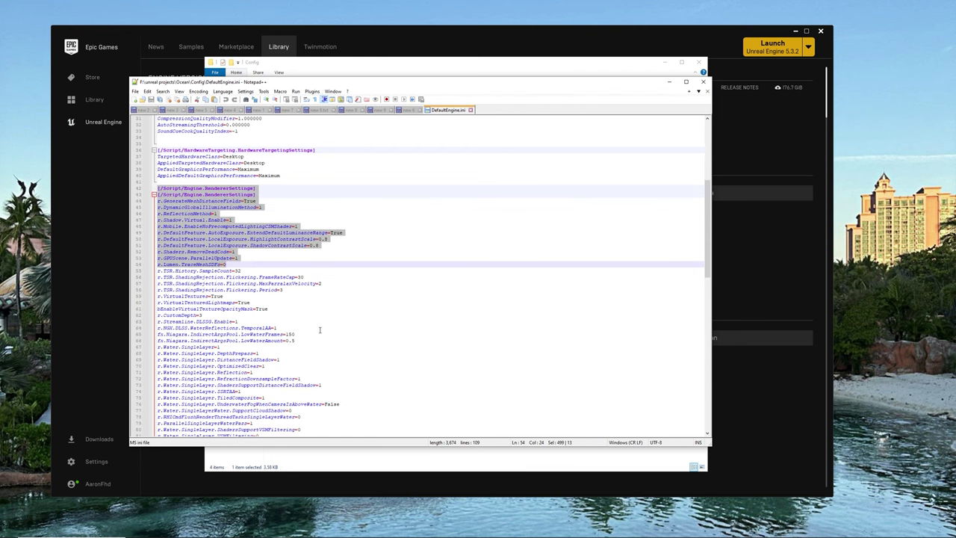
{"action": "scroll", "coordinate": [320, 329], "scroll_direction": "down", "scroll_amount": 7}
{"action": "left_click", "coordinate": [401, 299]}
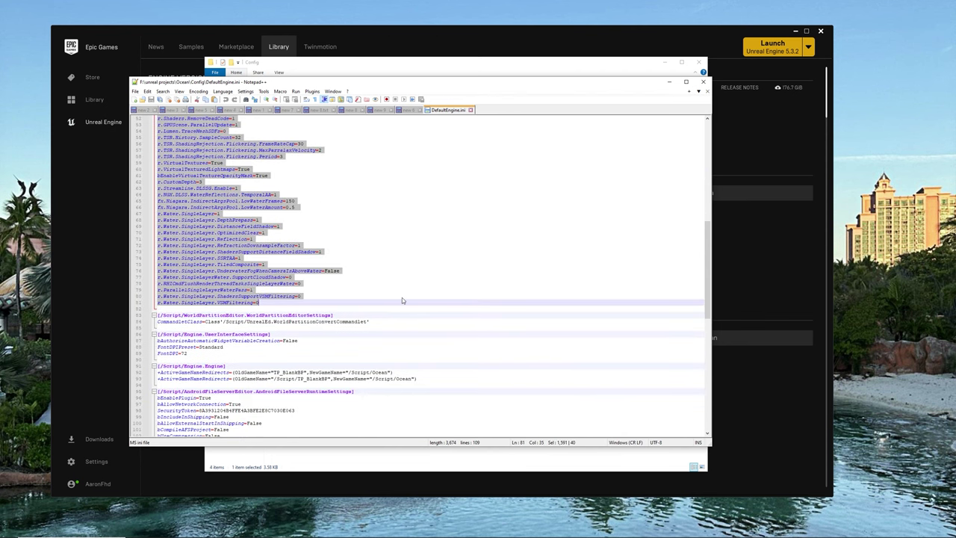
{"action": "key", "text": "ctrl+v"}
Delete the stray character before r.Streaming.PoolSize and check the 8000 pool size value
{"action": "scroll", "coordinate": [339, 313], "scroll_direction": "down", "scroll_amount": 5}
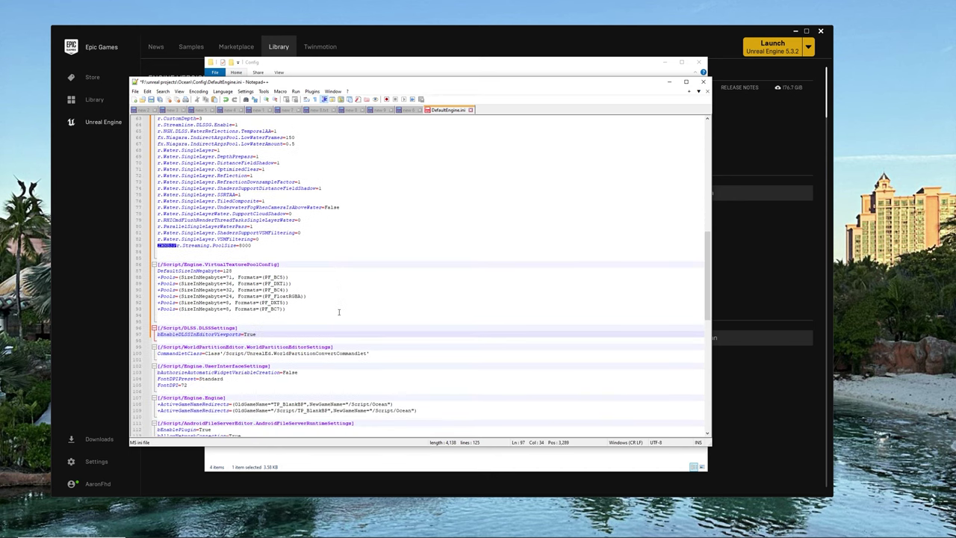
{"action": "scroll", "coordinate": [338, 312], "scroll_direction": "down", "scroll_amount": 7}
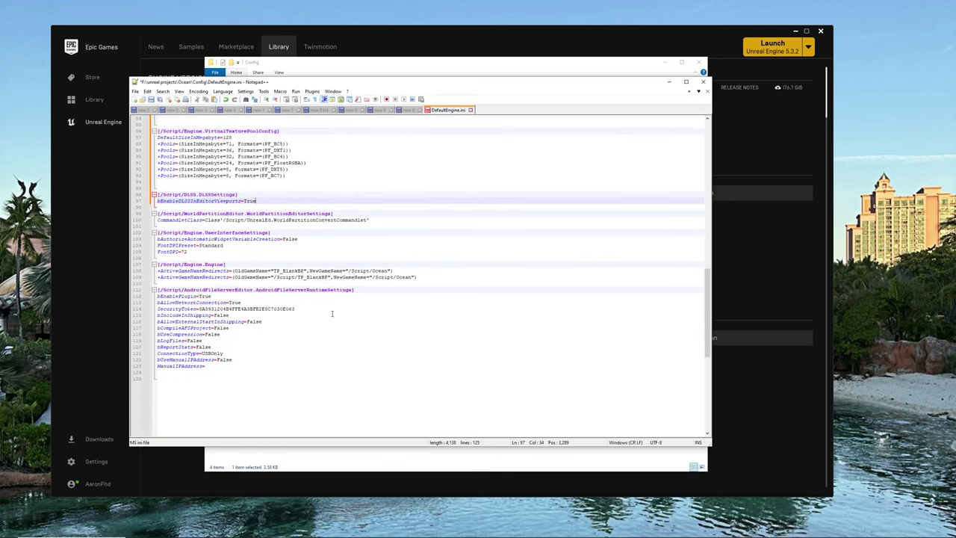
{"action": "scroll", "coordinate": [332, 313], "scroll_direction": "up", "scroll_amount": 10}
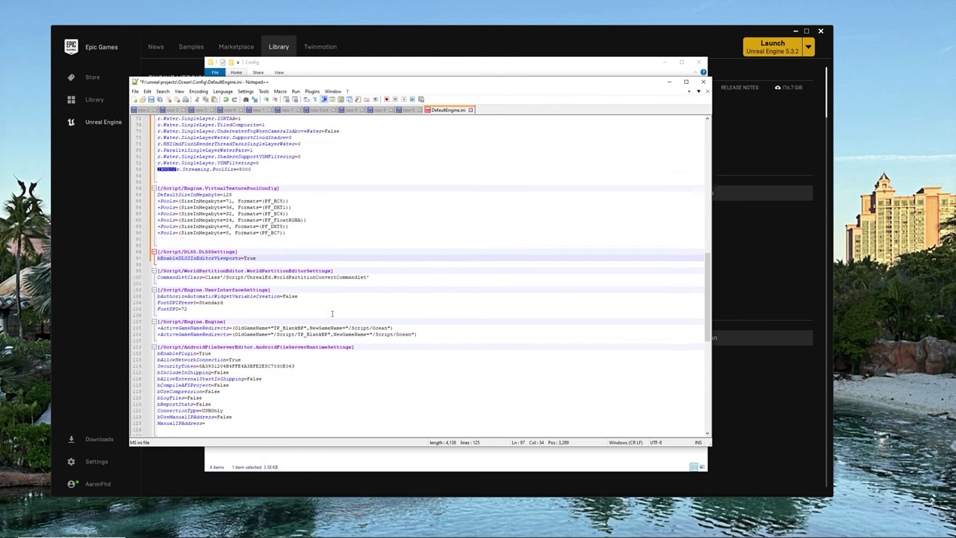
{"action": "left_click", "coordinate": [161, 303]}
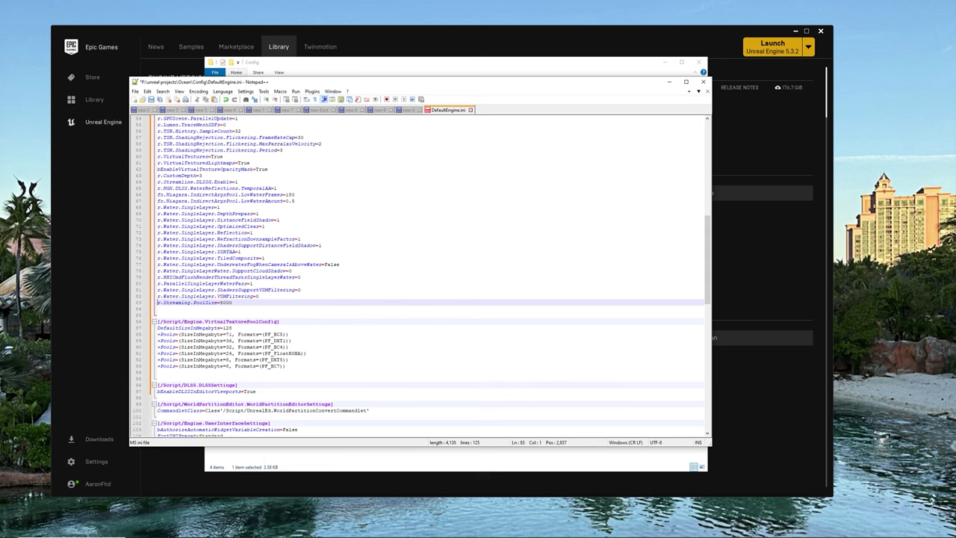
{"action": "key", "text": "BackSpace"}
{"action": "scroll", "coordinate": [267, 357], "scroll_direction": "up", "scroll_amount": 4}
{"action": "scroll", "coordinate": [279, 363], "scroll_direction": "up", "scroll_amount": 1}
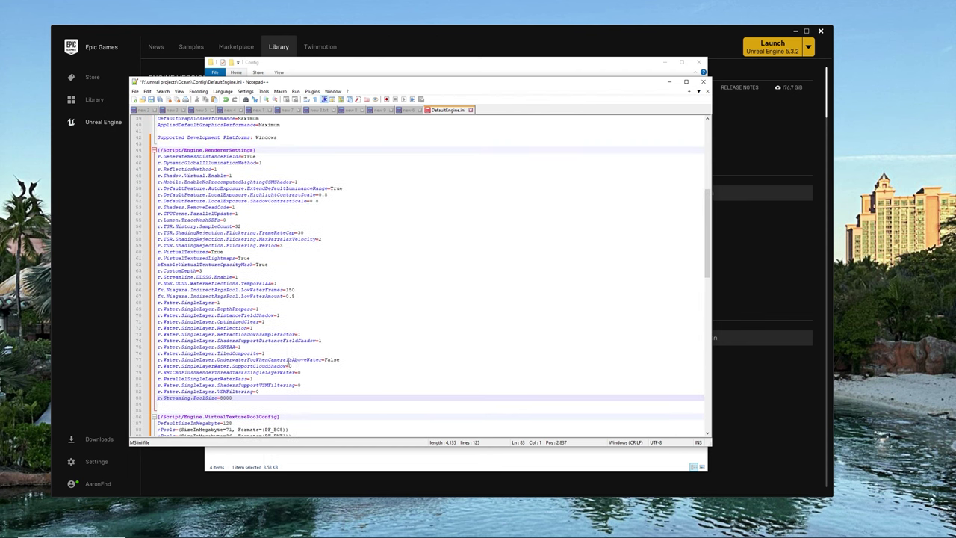
{"action": "scroll", "coordinate": [289, 363], "scroll_direction": "down", "scroll_amount": 2}
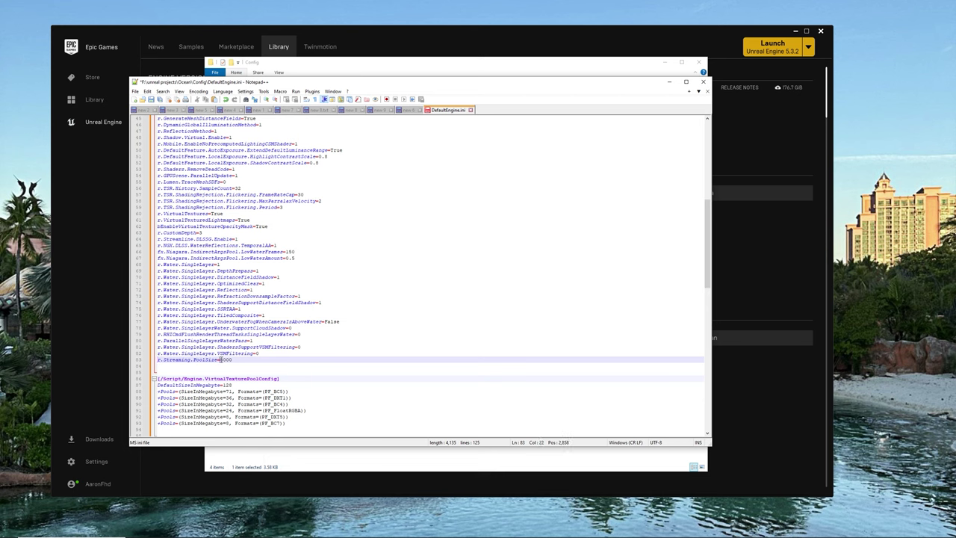
{"action": "left_click_drag", "start_coordinate": [221, 359], "coordinate": [235, 359]}
{"action": "left_click", "coordinate": [218, 365]}
{"action": "left_click", "coordinate": [252, 367]}
{"action": "scroll", "coordinate": [250, 366], "scroll_direction": "up", "scroll_amount": 5}
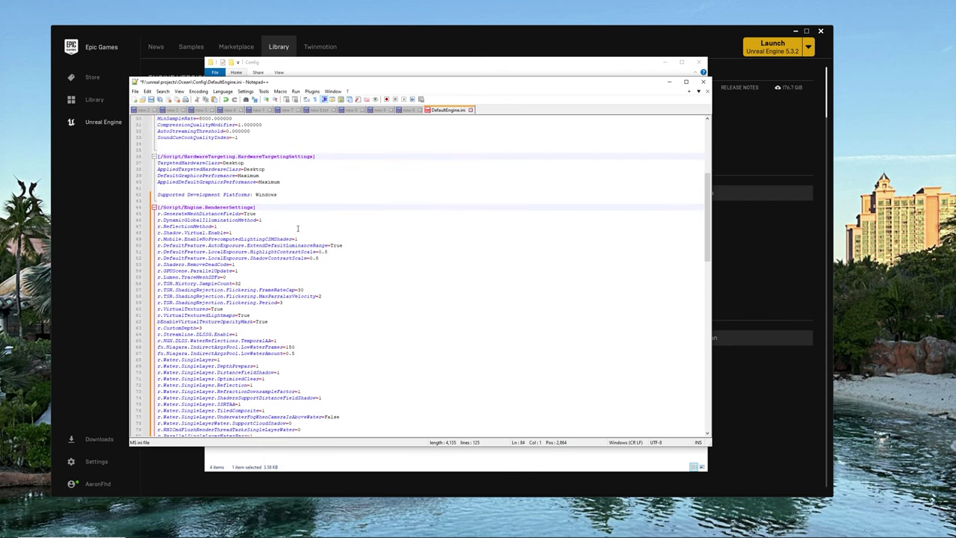
Save DefaultEngine.ini and minimize Notepad++ and File Explorer back to the launcher Library
{"action": "key", "text": "ctrl+s"}
{"action": "left_click_drag", "start_coordinate": [523, 83], "coordinate": [512, 67]}
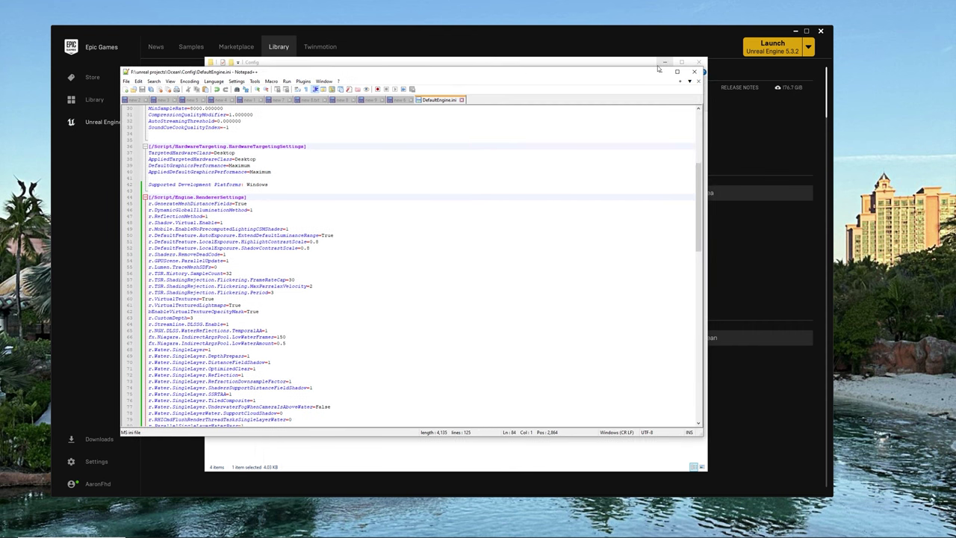
{"action": "left_click", "coordinate": [662, 65]}
{"action": "left_click", "coordinate": [662, 65]}
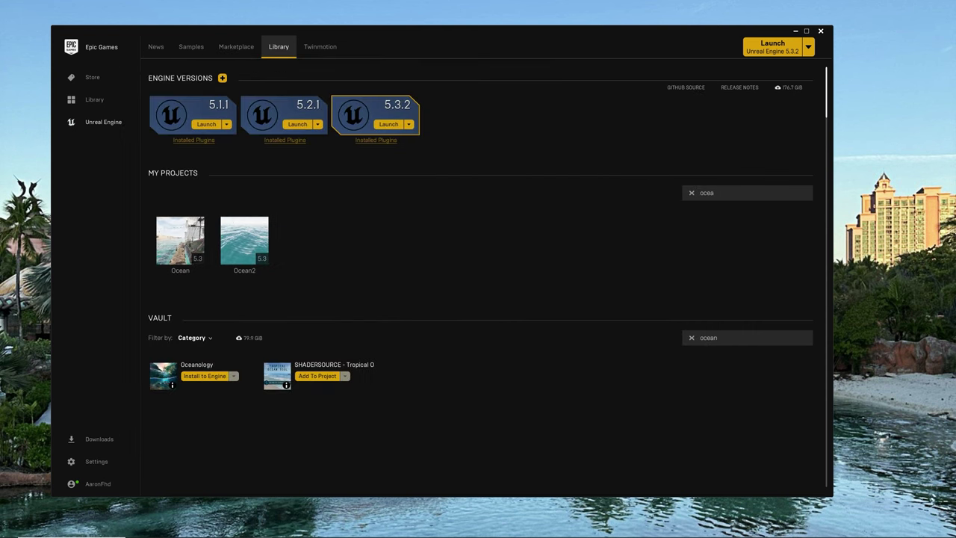
{"action": "key", "text": "alt+Tab"}
{"action": "key", "text": "alt+Tab"}
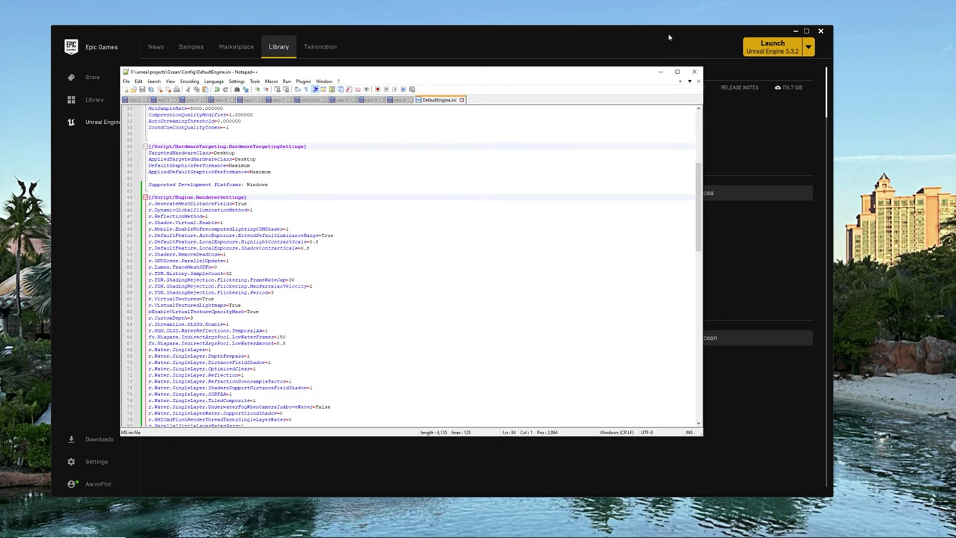
{"action": "left_click", "coordinate": [661, 72]}
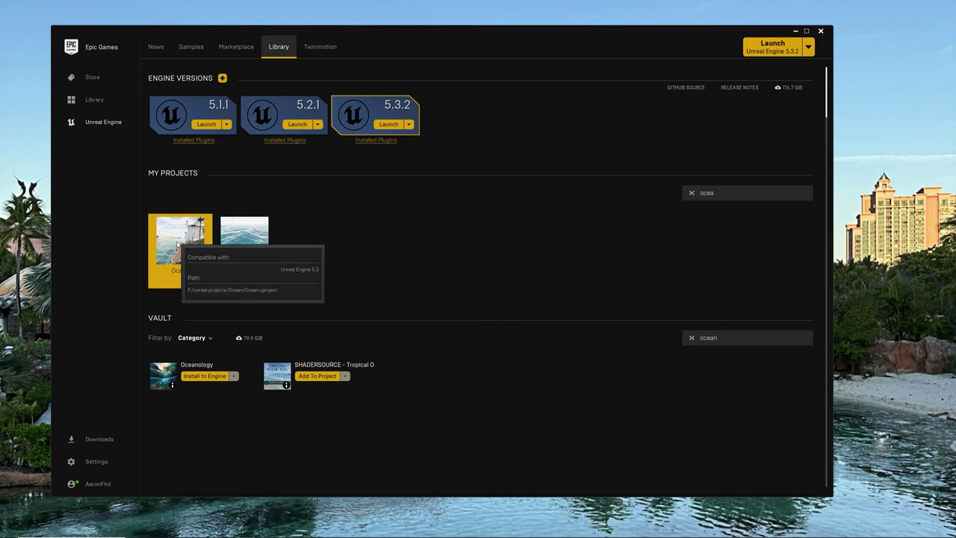
Launch the Ocean project from the Library into Unreal Engine 5.3
{"action": "double_click", "coordinate": [177, 244]}
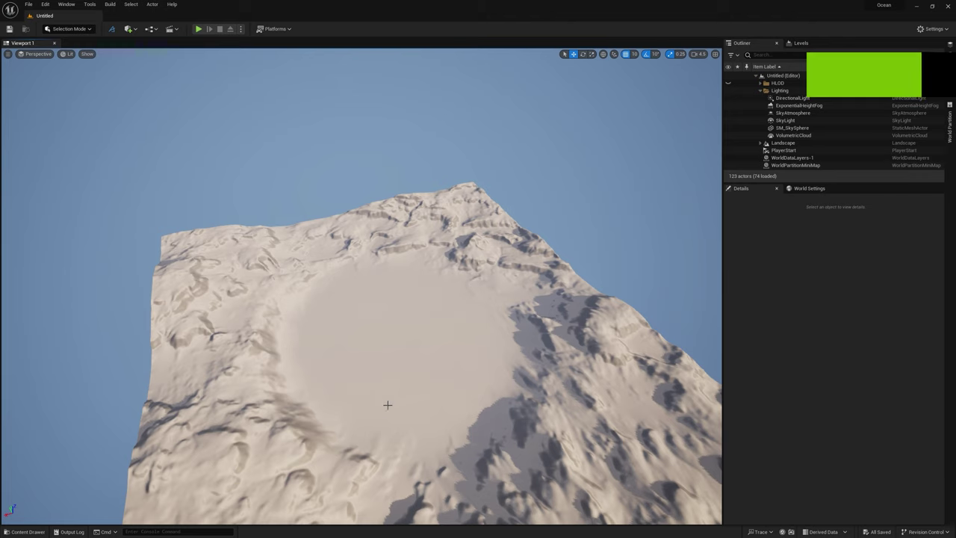
Bring up the Content Browser and adjust its folder tree and view options
{"action": "left_click", "coordinate": [13, 531]}
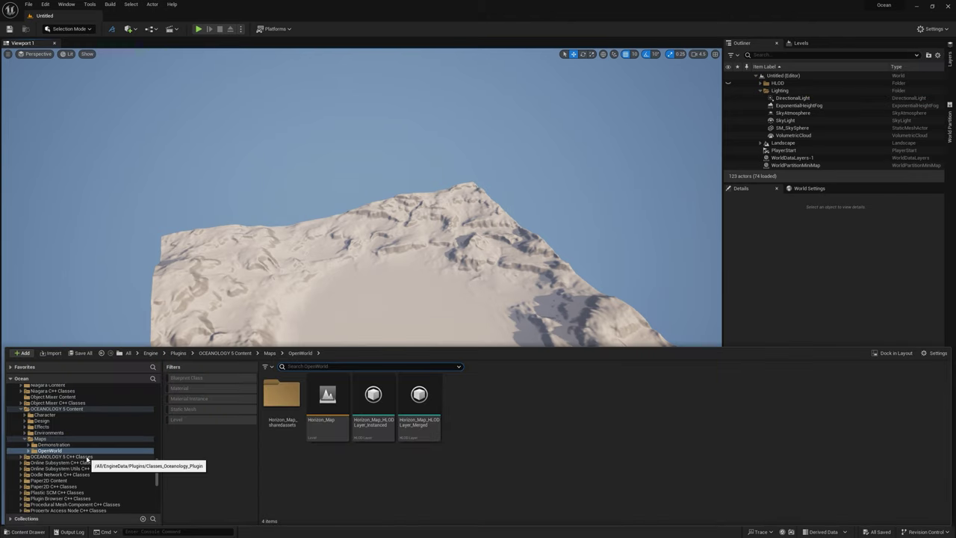
{"action": "left_click", "coordinate": [935, 353]}
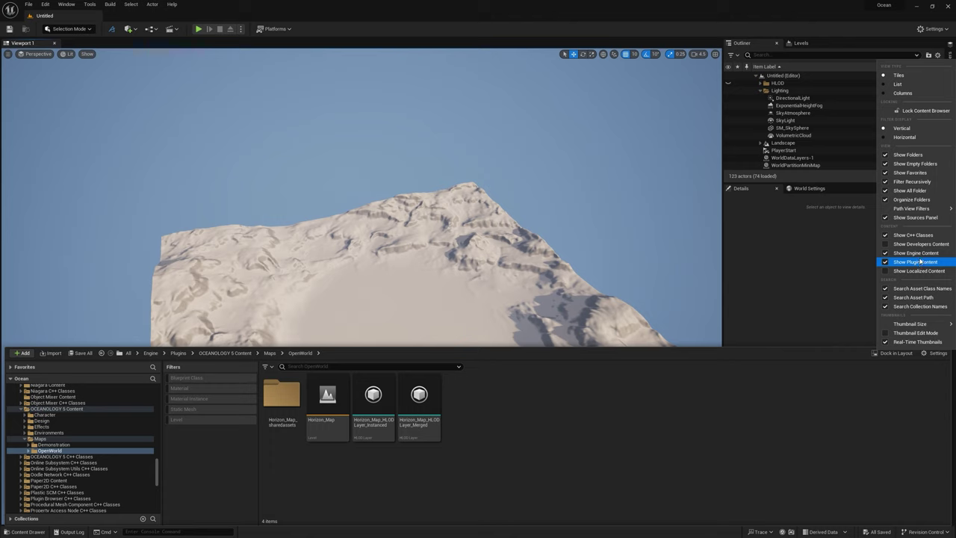
{"action": "left_click_drag", "start_coordinate": [156, 473], "coordinate": [146, 389]}
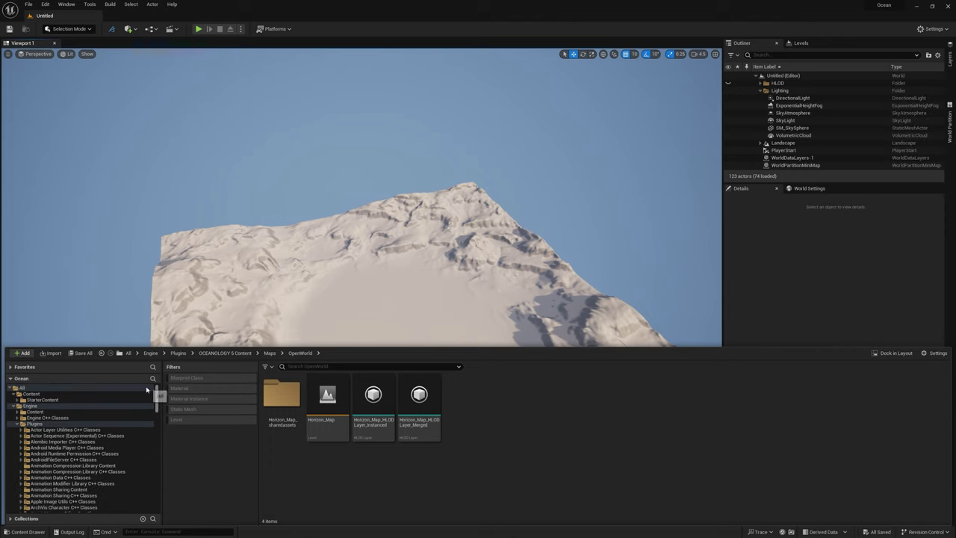
{"action": "left_click", "coordinate": [14, 406]}
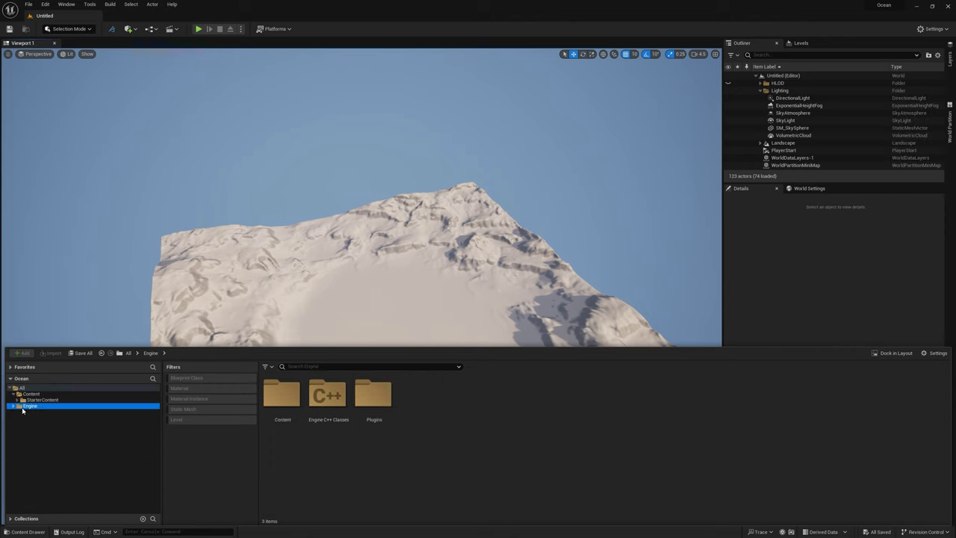
{"action": "left_click", "coordinate": [15, 406]}
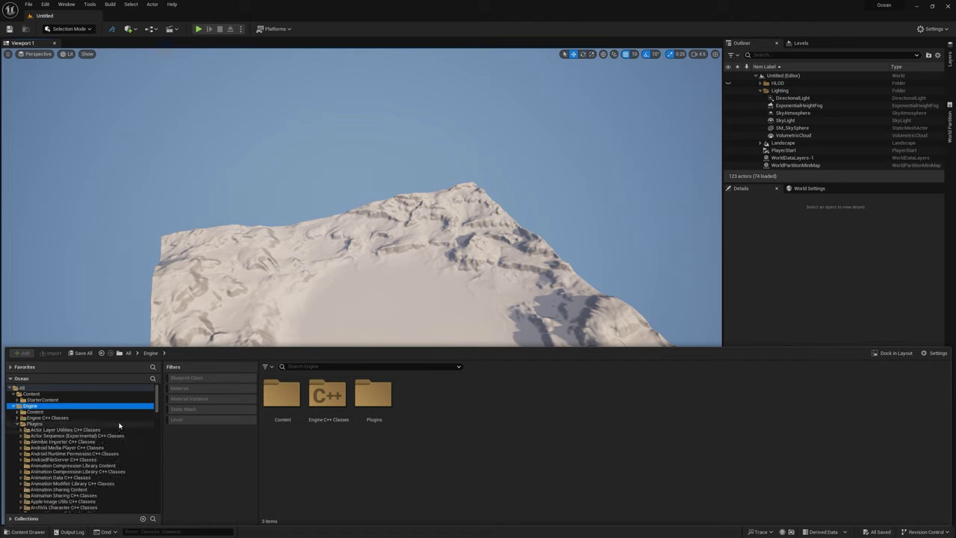
{"action": "left_click_drag", "start_coordinate": [159, 403], "coordinate": [157, 471]}
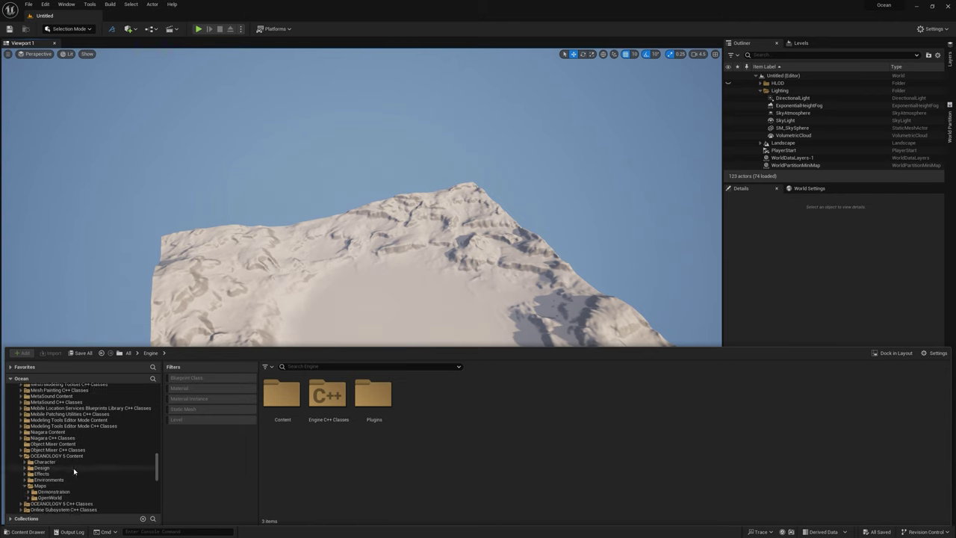
Navigate to OCEANOLOGY 5 Content > Maps > OpenWorld and select Horizon_Map
{"action": "left_click", "coordinate": [95, 455]}
{"action": "scroll", "coordinate": [89, 459], "scroll_direction": "down", "scroll_amount": 2}
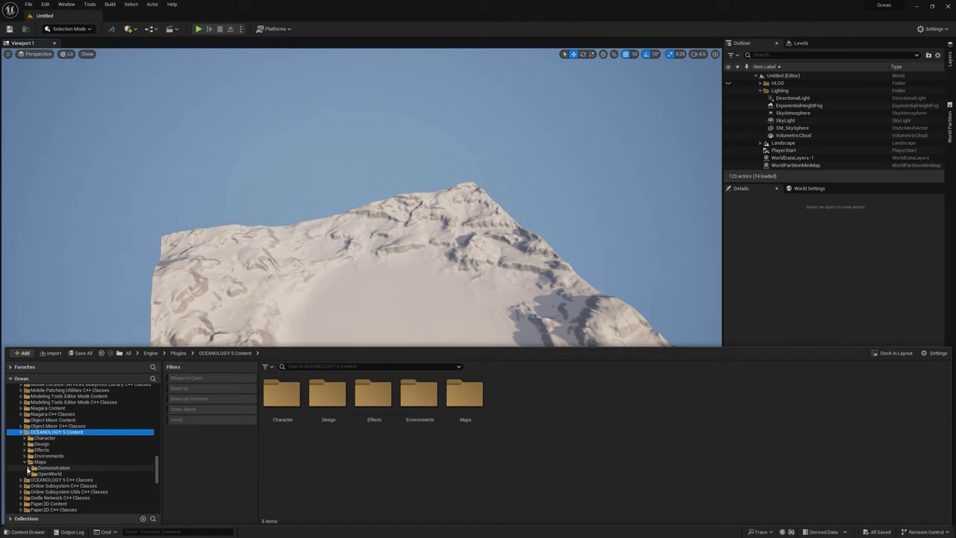
{"action": "scroll", "coordinate": [65, 451], "scroll_direction": "down", "scroll_amount": 1}
{"action": "scroll", "coordinate": [66, 452], "scroll_direction": "down", "scroll_amount": 1}
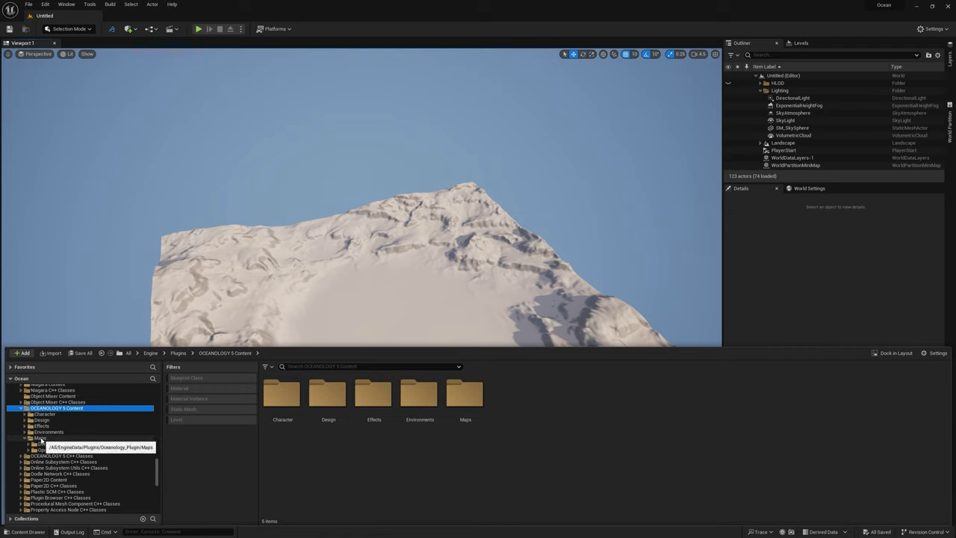
{"action": "left_click", "coordinate": [41, 439]}
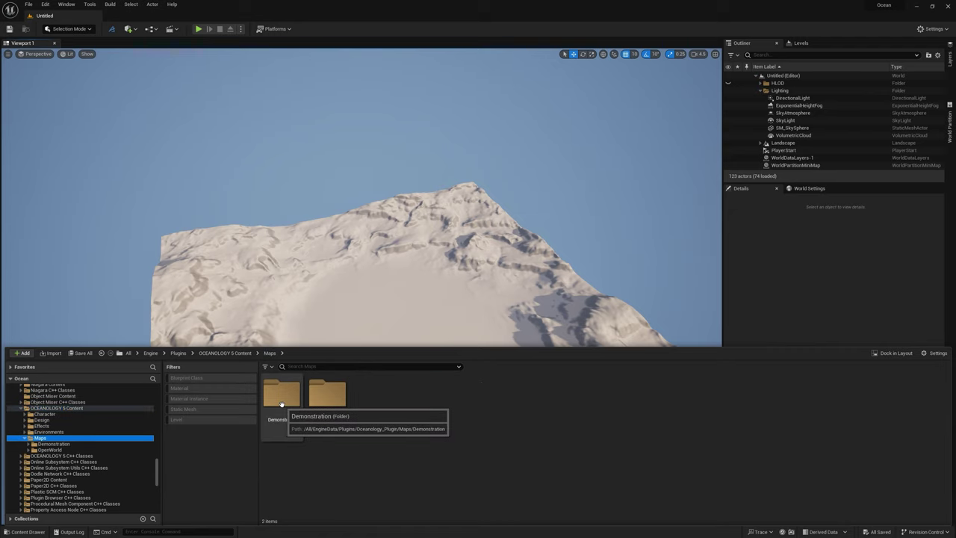
{"action": "left_click", "coordinate": [319, 398]}
{"action": "double_click", "coordinate": [319, 398]}
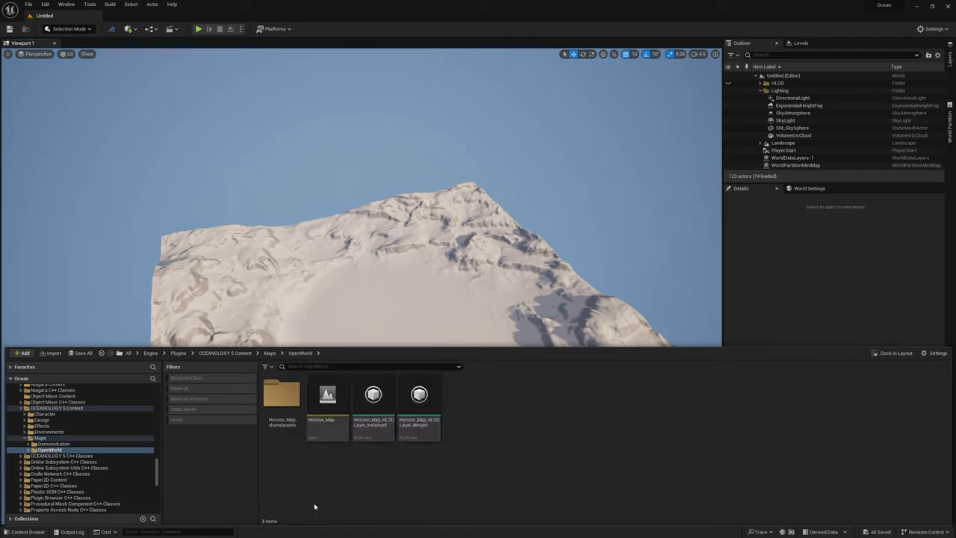
{"action": "left_click", "coordinate": [326, 399]}
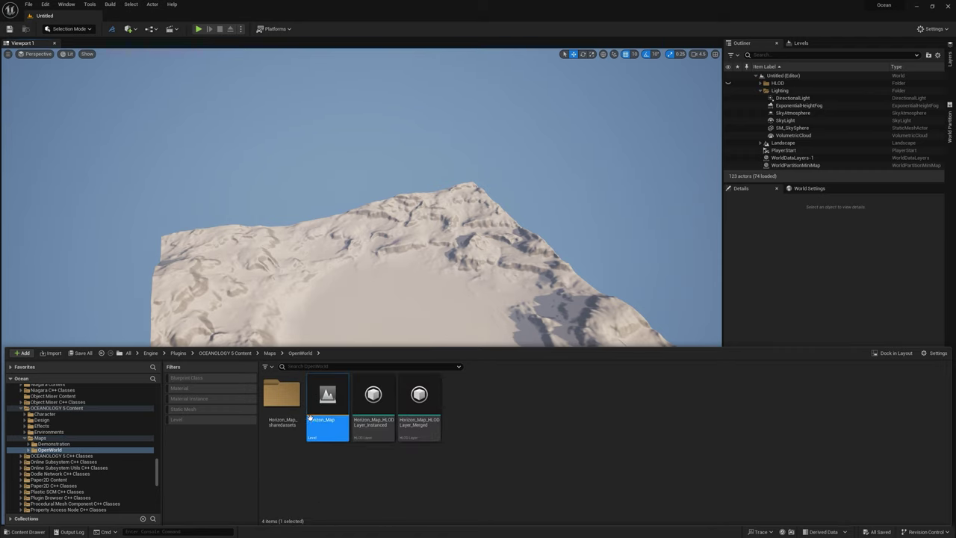
Load the Horizon_Map level and widen the Outliner and Details panels
{"action": "double_click", "coordinate": [327, 398]}
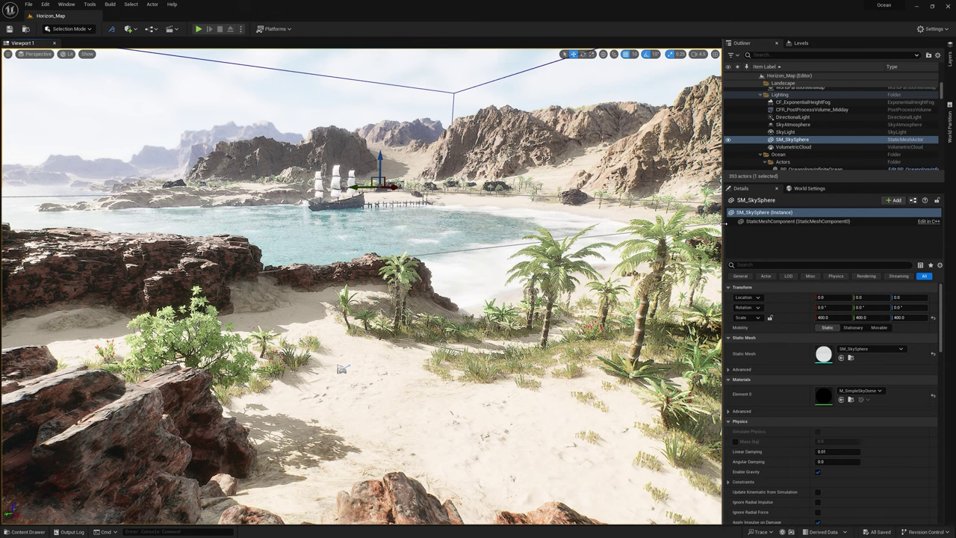
{"action": "mouse_move", "coordinate": [724, 222]}
{"action": "left_mouse_down"}
{"action": "mouse_move", "coordinate": [682, 222]}
{"action": "mouse_move", "coordinate": [706, 223]}
{"action": "left_mouse_up"}
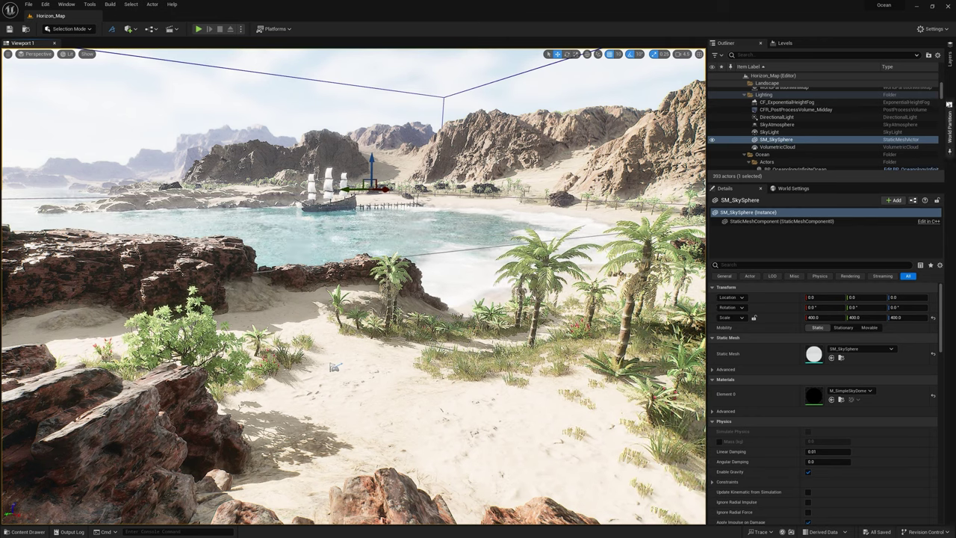
In World Partition, select the whole grid and load it via Load Region From Selection
{"action": "left_click", "coordinate": [948, 127]}
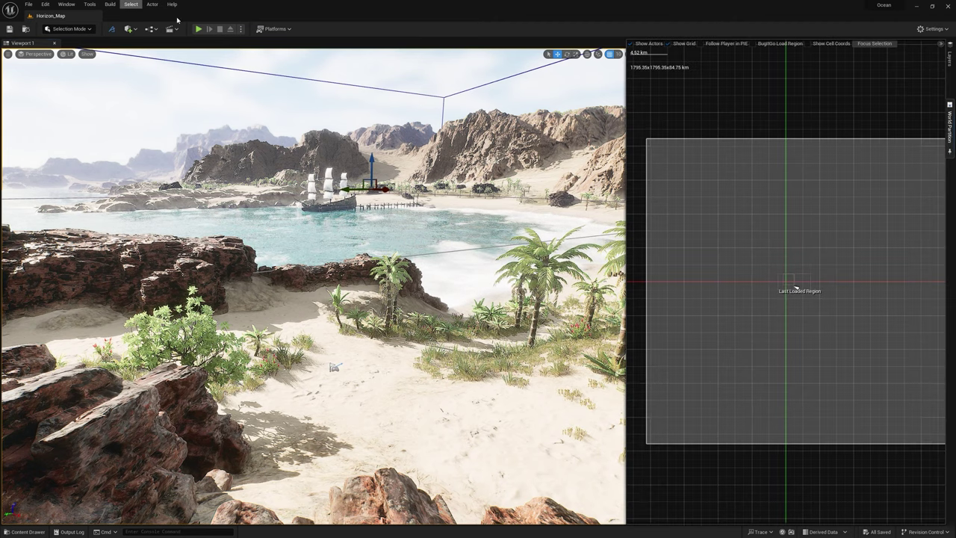
{"action": "scroll", "coordinate": [807, 280], "scroll_direction": "down", "scroll_amount": 1}
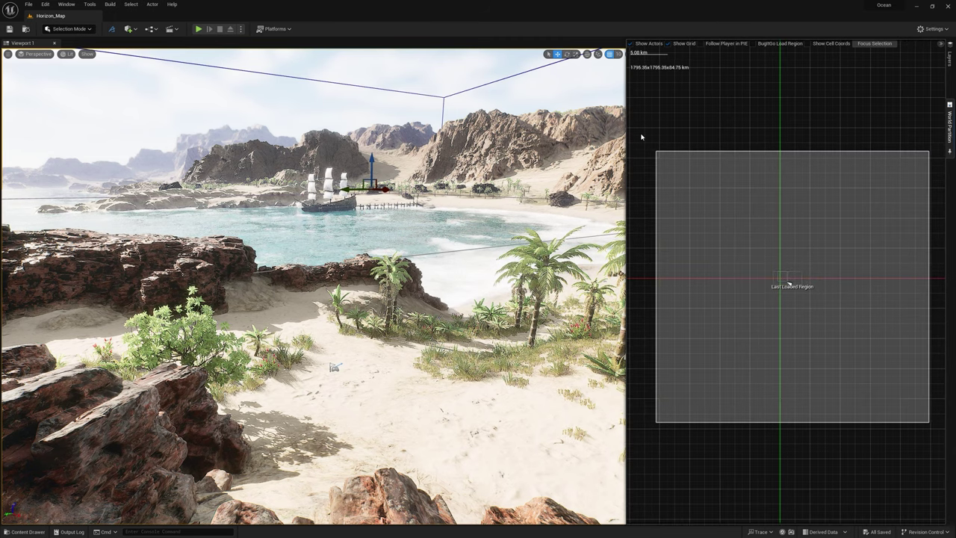
{"action": "left_click_drag", "start_coordinate": [640, 136], "coordinate": [942, 452]}
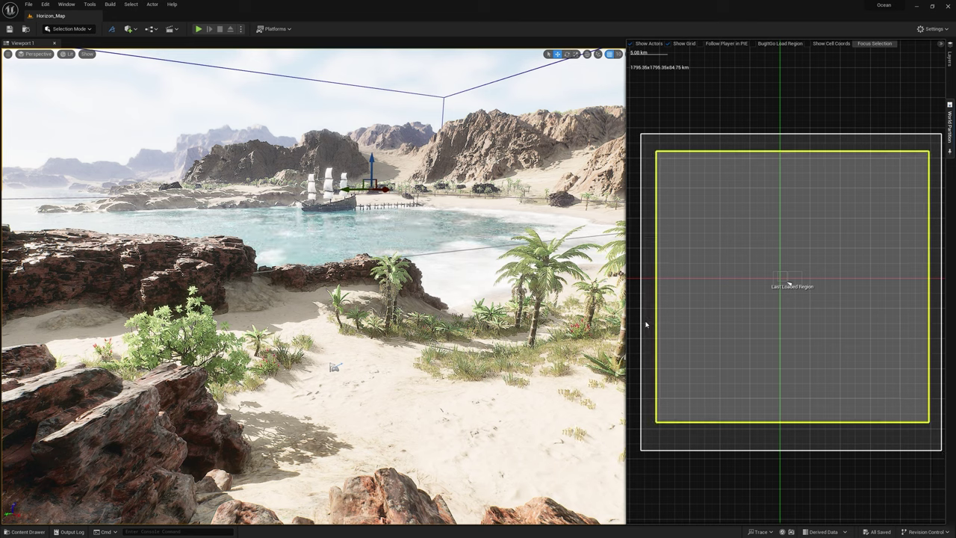
{"action": "right_click", "coordinate": [727, 224]}
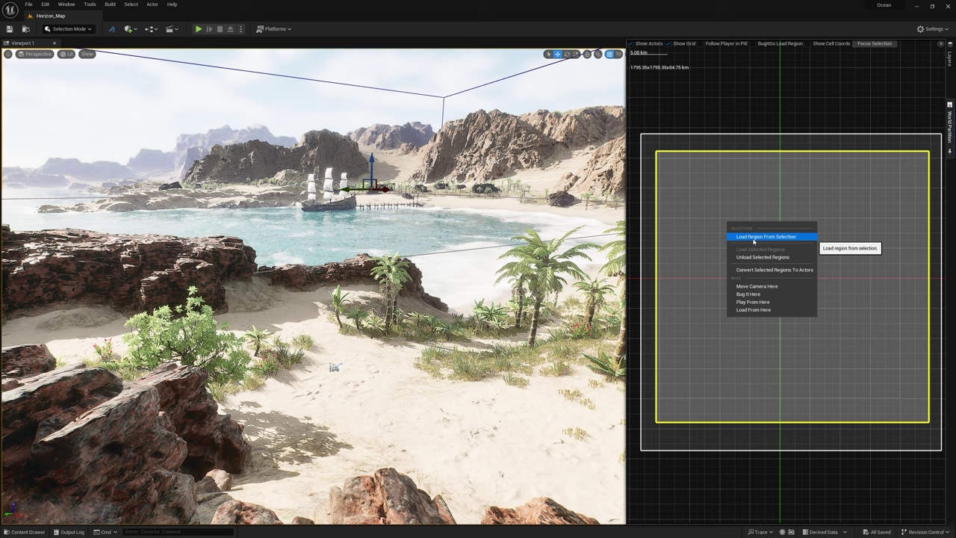
{"action": "left_click", "coordinate": [754, 237]}
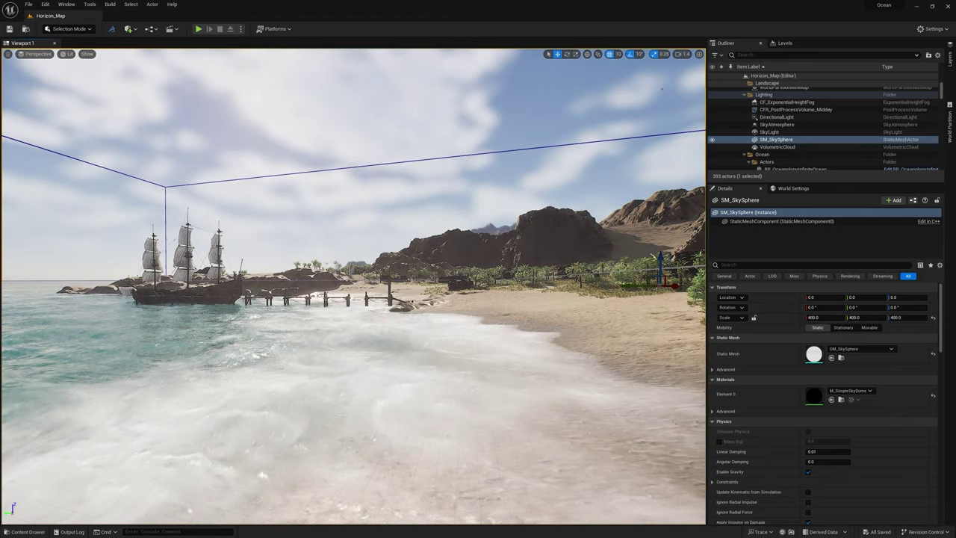
Fly the camera down onto the beach surf and turn it toward the sea and ship
{"action": "right_click_drag", "start_coordinate": [267, 396], "coordinate": [267, 396]}
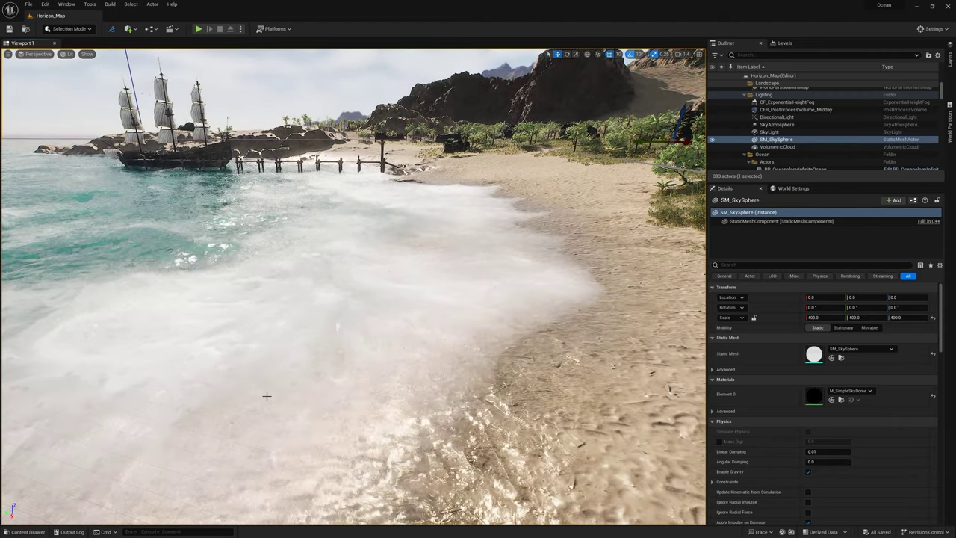
{"action": "right_click_drag", "start_coordinate": [216, 369], "coordinate": [216, 369]}
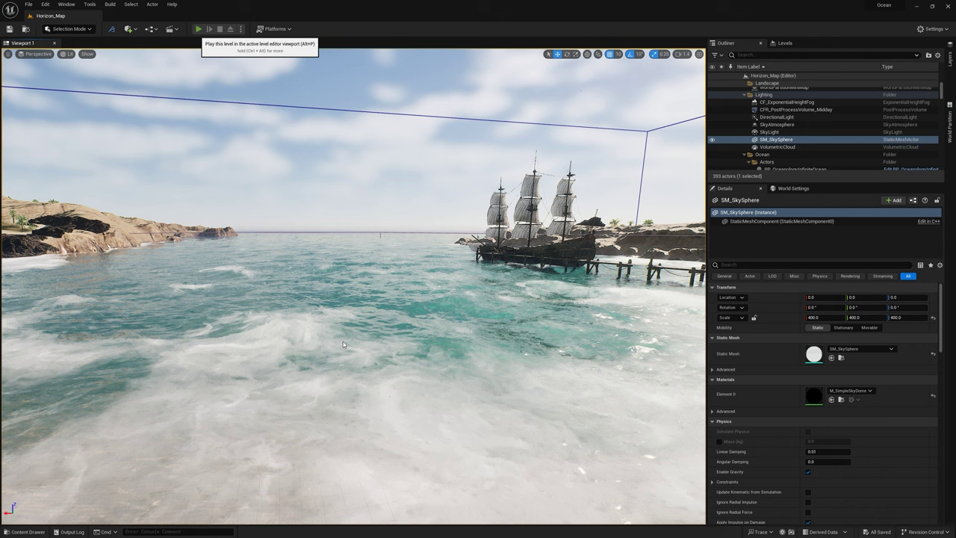
Play Horizon_Map in-editor and run the character past the flowers and cliffs toward the beach barrels
{"action": "key", "text": "alt+p"}
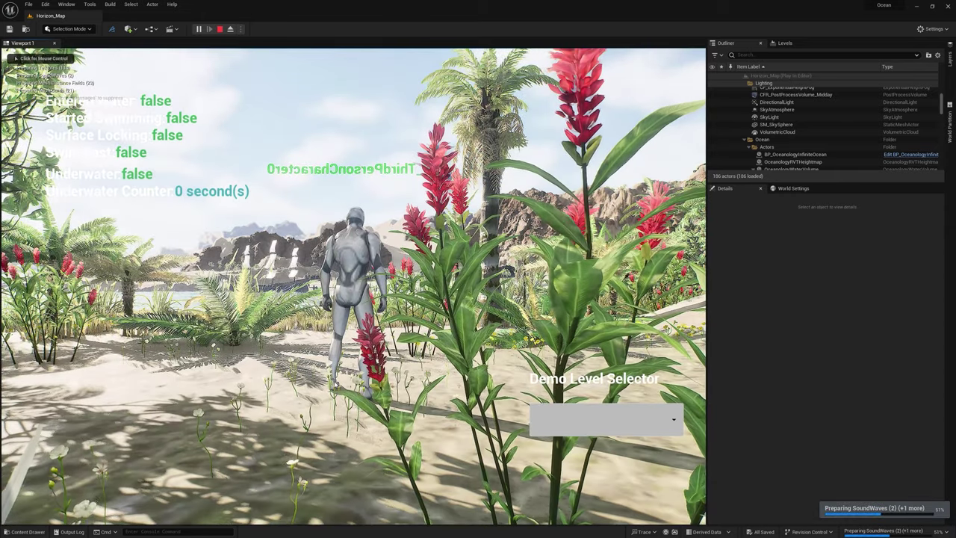
{"action": "left_click", "coordinate": [353, 283]}
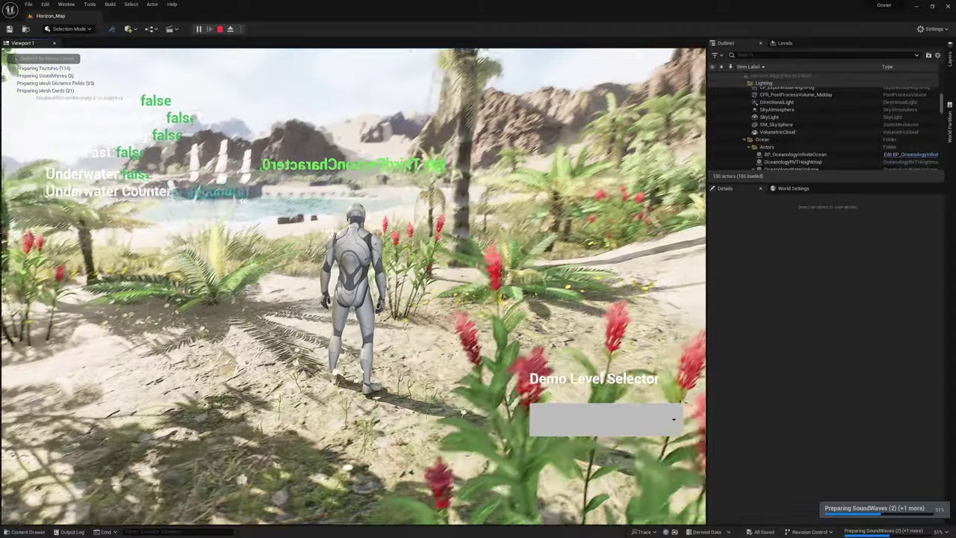
{"action": "key", "text": "w"}
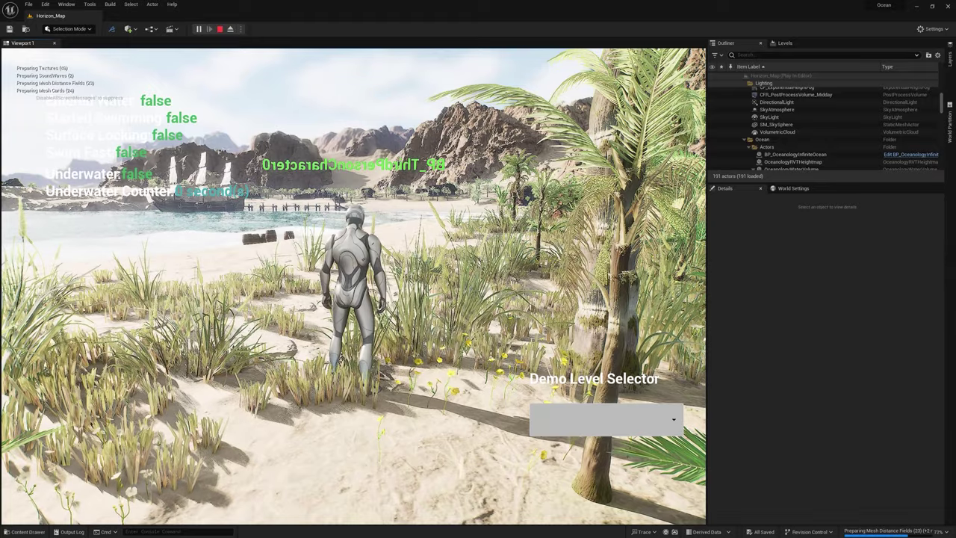
{"action": "key", "text": "a"}
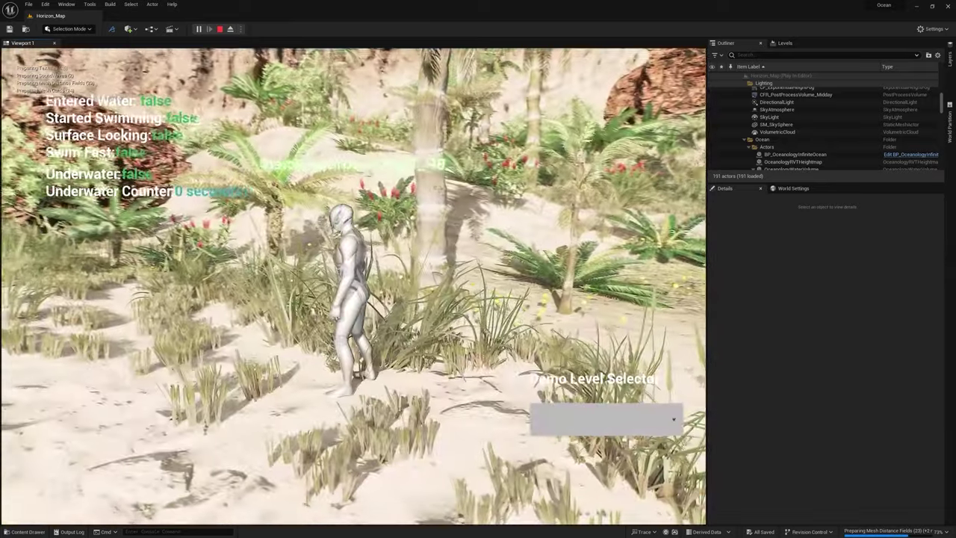
{"action": "key", "text": "a"}
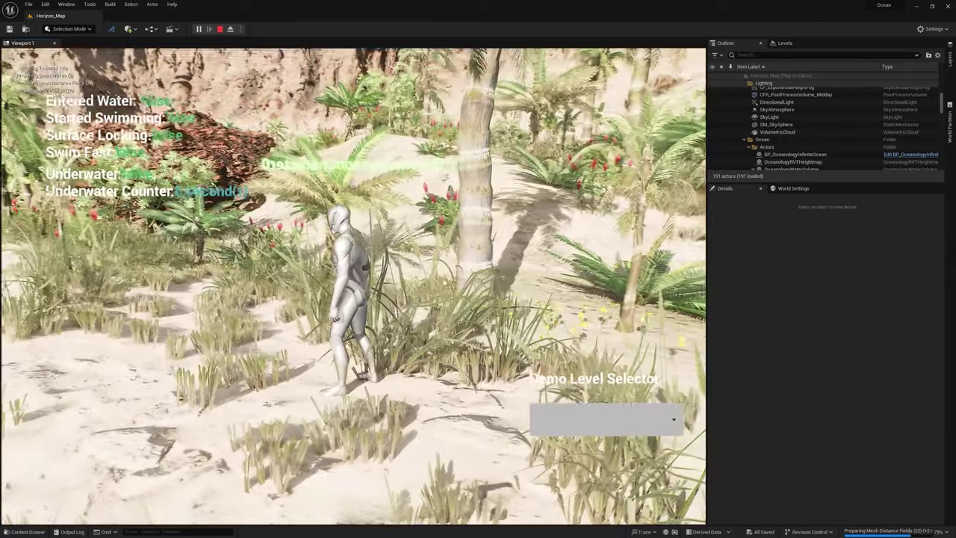
{"action": "key", "text": "a"}
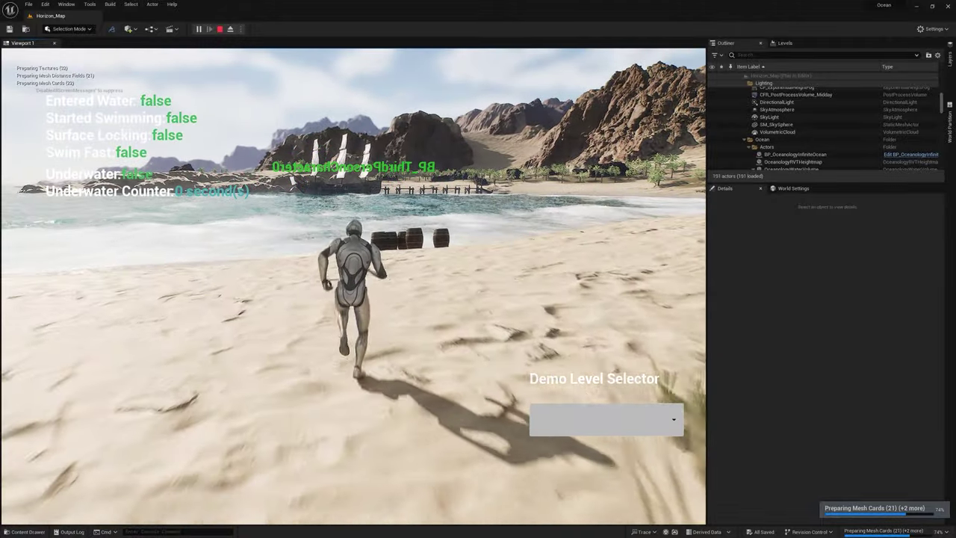
{"action": "key", "text": "w"}
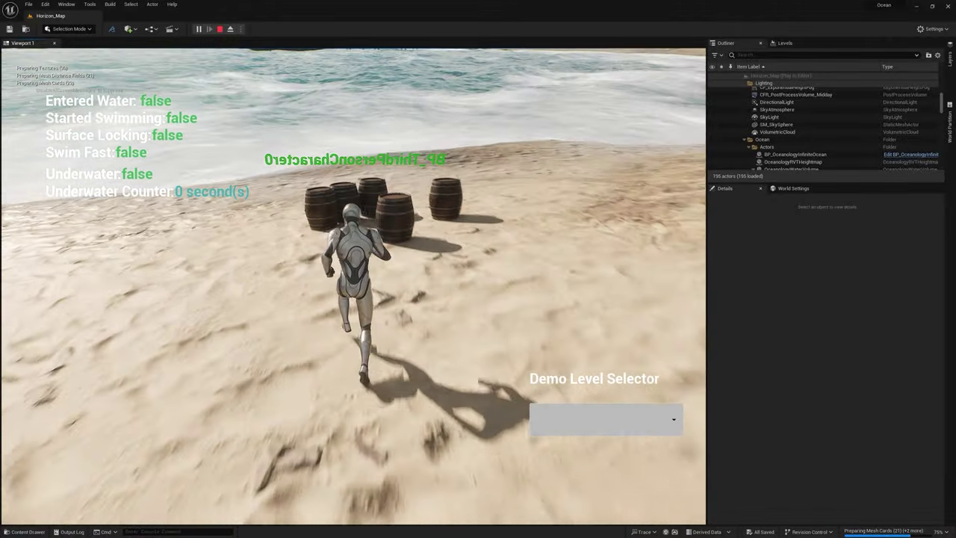